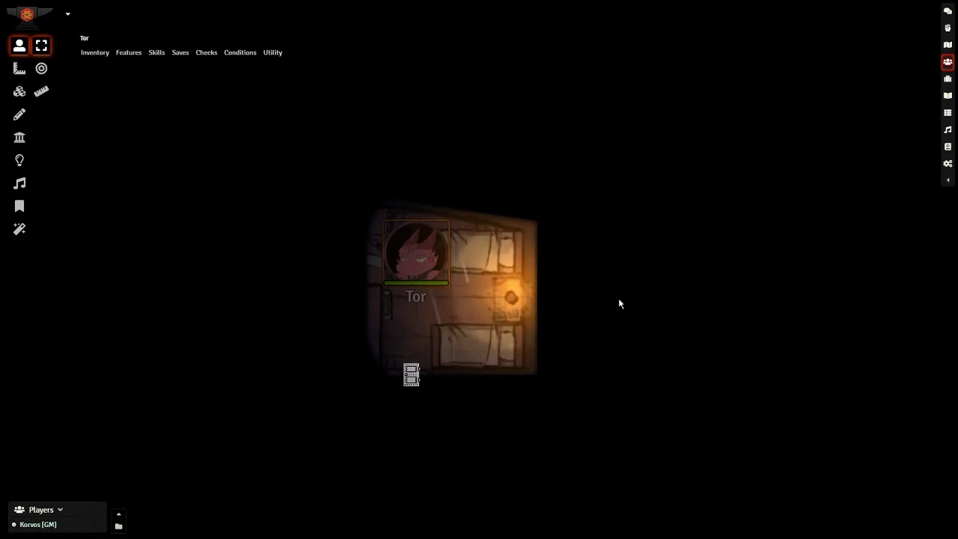
Step: Open the small bedroom's door and move the Tor token down through it into the adjoining cabin
key(Down)
click(412, 375)
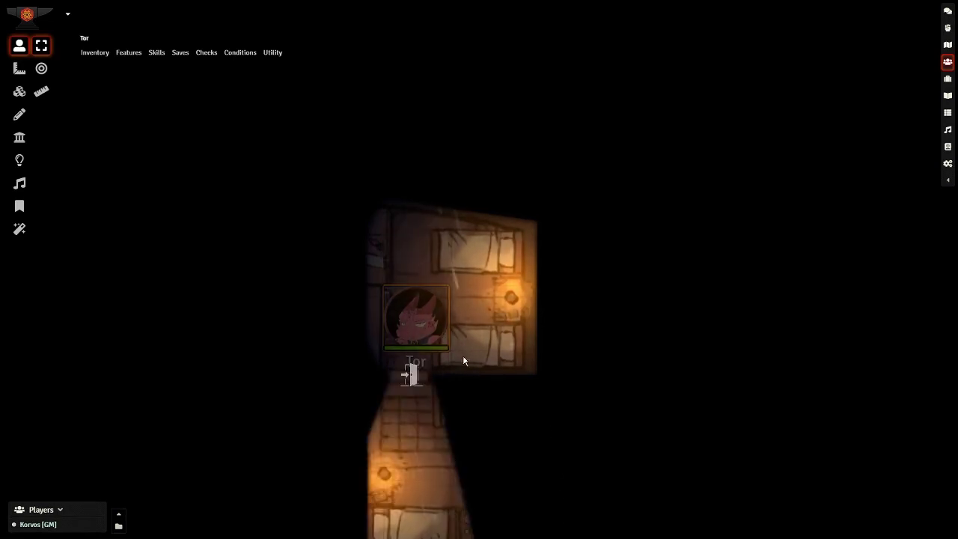
key(Down)
key(Down)
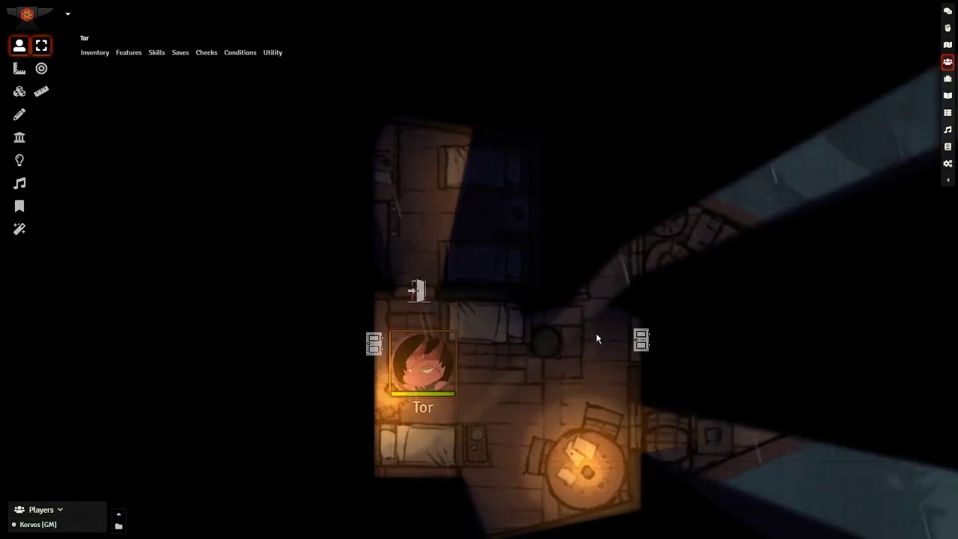
Step: Open the cabin's east door and move the Tor token out onto the bow deck next to the cannon
drag(565, 340, 478, 308)
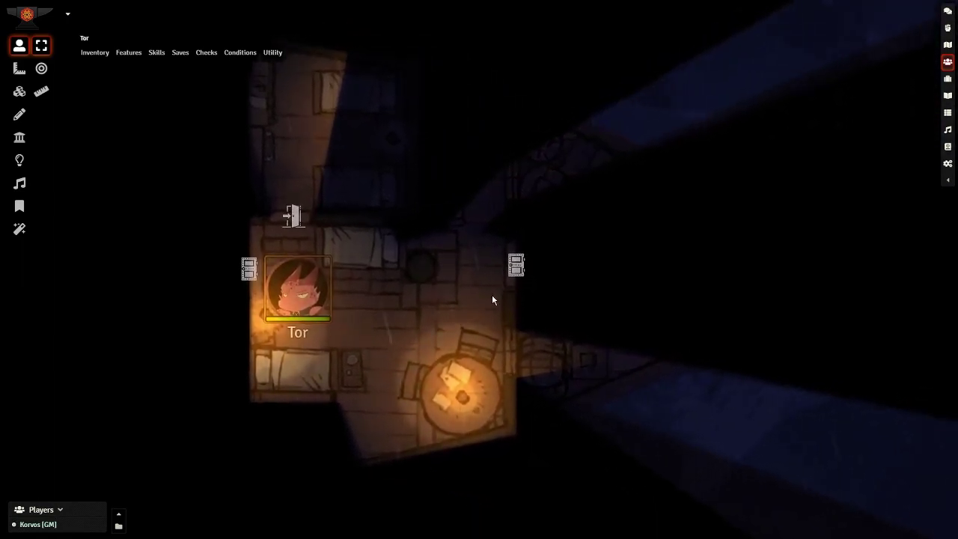
key(Right)
key(Right)
key(Right)
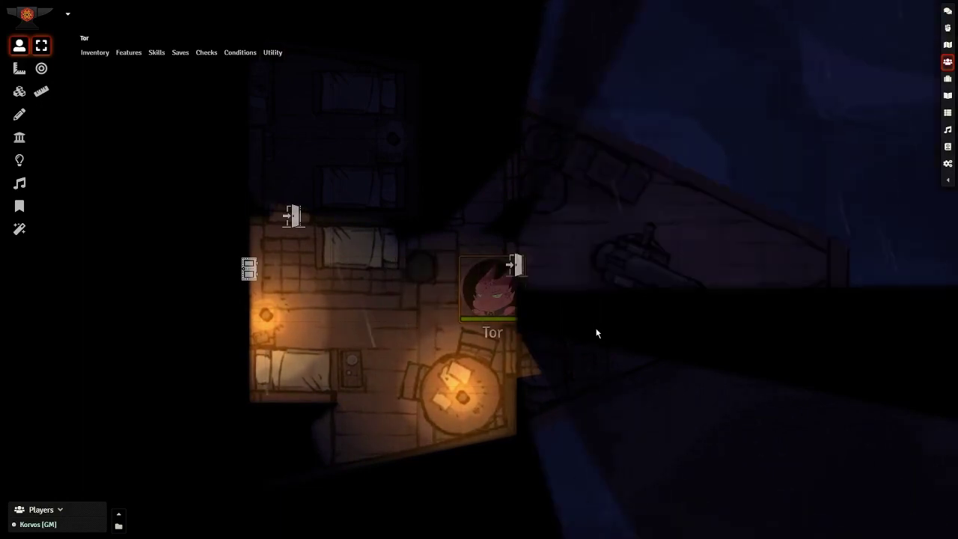
key(Right)
drag(597, 333, 439, 354)
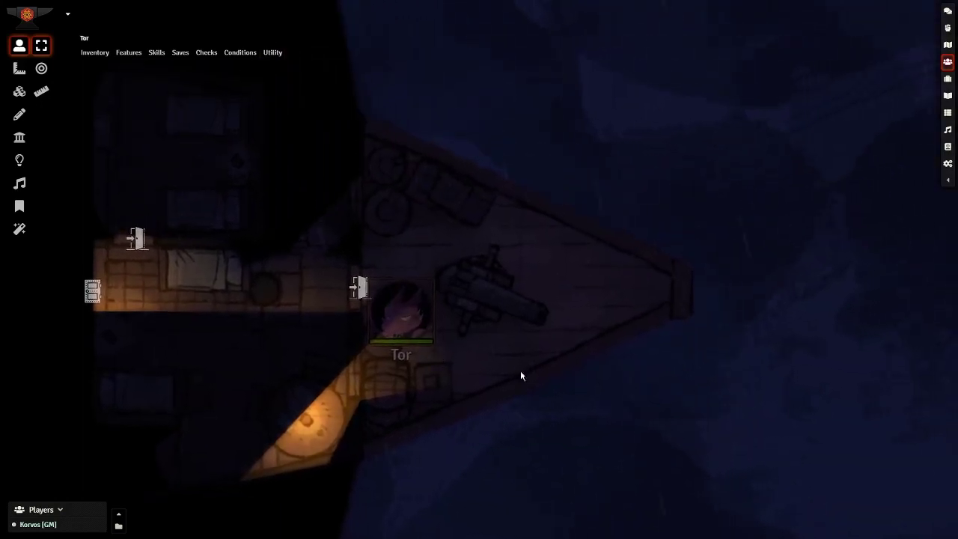
key(Up)
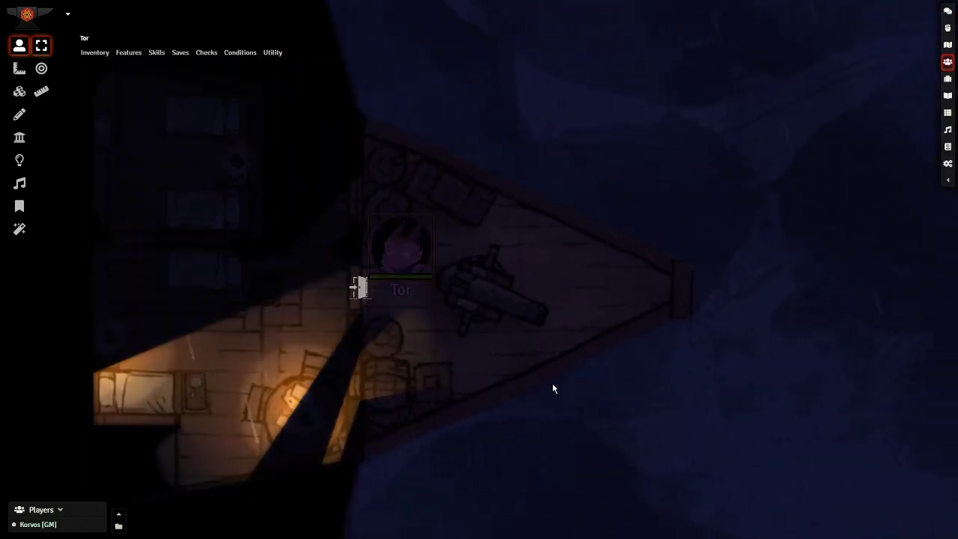
scroll(553, 389, down, 1)
key(Down)
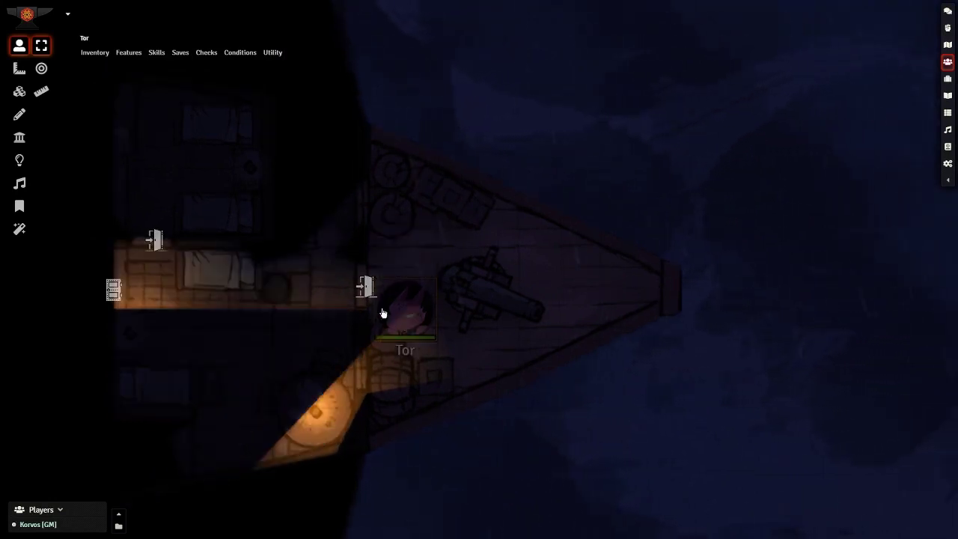
Step: Bring the Tor token back into the cabin, shut the bow door and cross the room to the west door
key(Left)
key(Left)
key(Left)
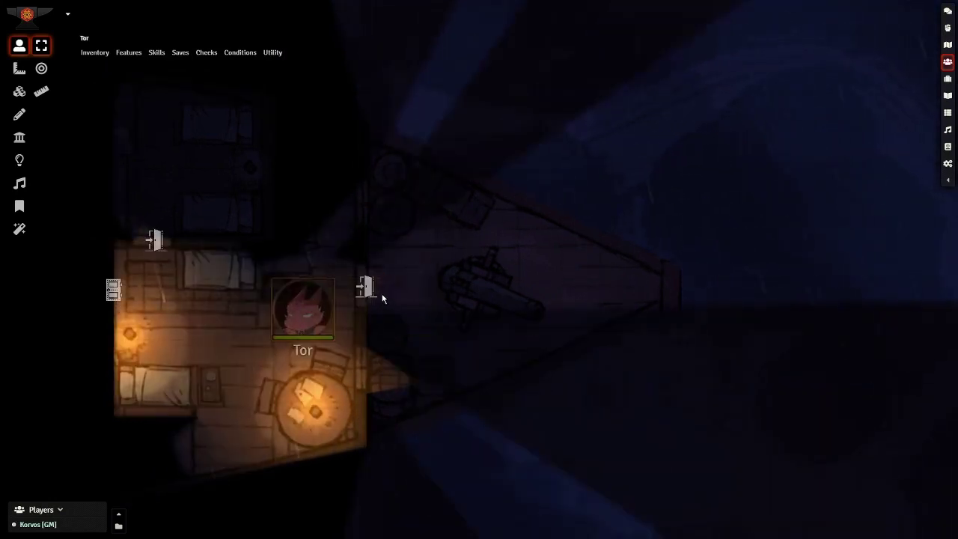
drag(413, 357, 672, 392)
key(Left)
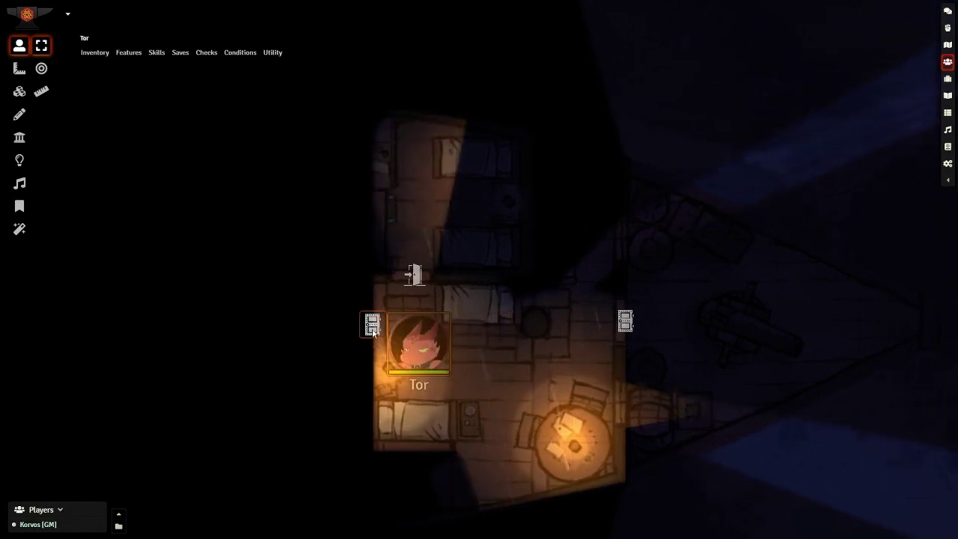
Step: Open the cabin's west door and move the Tor token onto the main deck beside the rowboat
key(Left)
key(Left)
key(Left)
drag(552, 415, 645, 376)
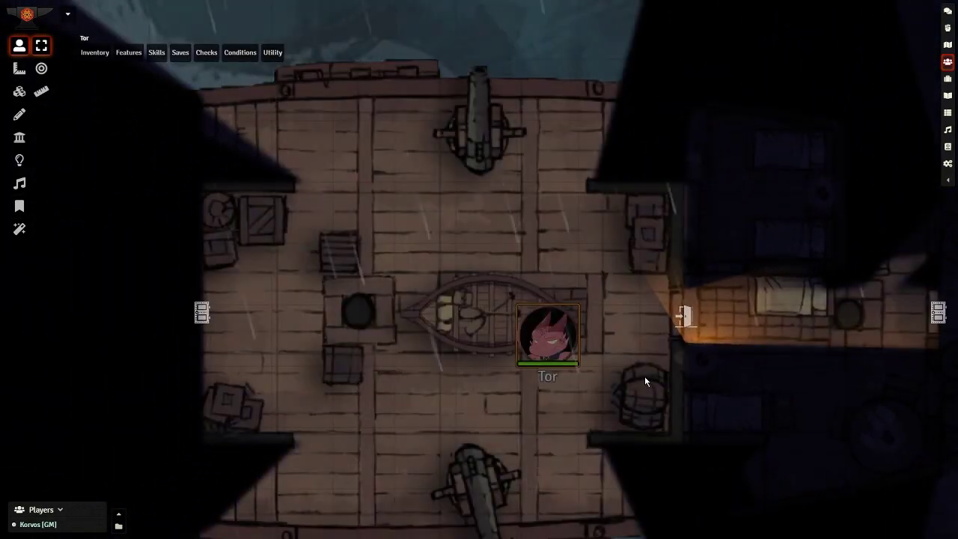
scroll(638, 376, down, 5)
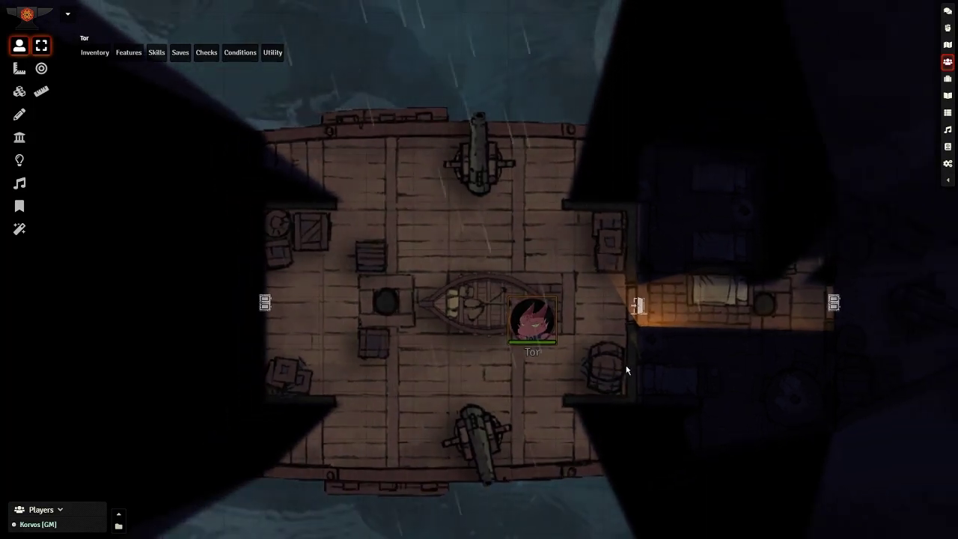
Step: Move the Tor token three squares up and three squares left across the main deck
drag(578, 368, 621, 362)
key(Up)
key(Up)
key(Up)
key(Left)
key(Left)
key(Left)
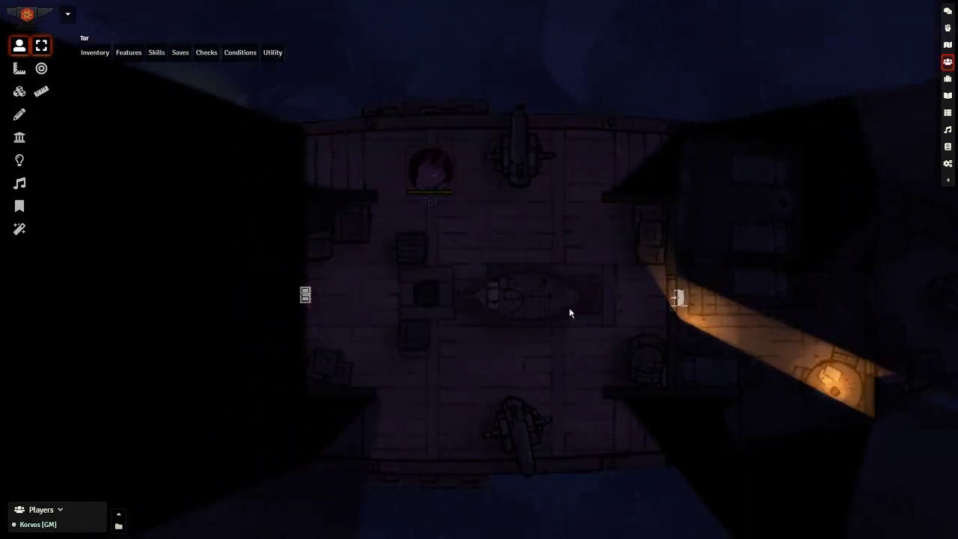
drag(517, 310, 539, 507)
scroll(539, 506, down, 2)
drag(533, 471, 526, 438)
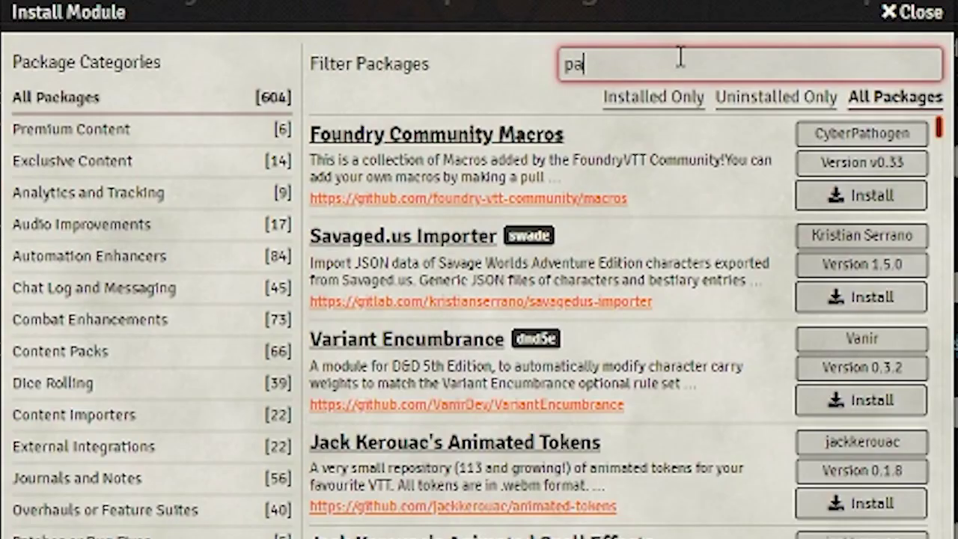
Step: Search the installable modules for Parallaxia, CommunityLighting, SoundBoard and FXMaster
text(ralla)
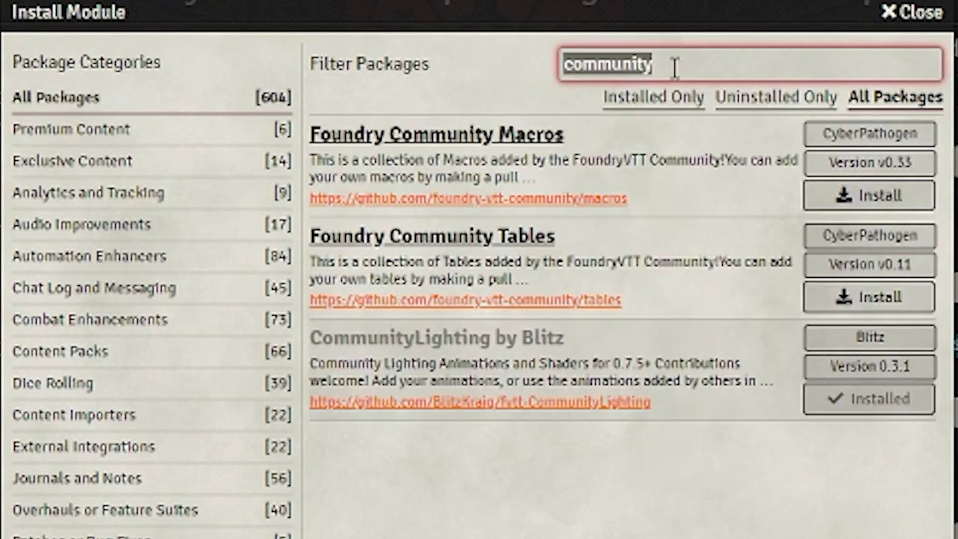
text(sou)
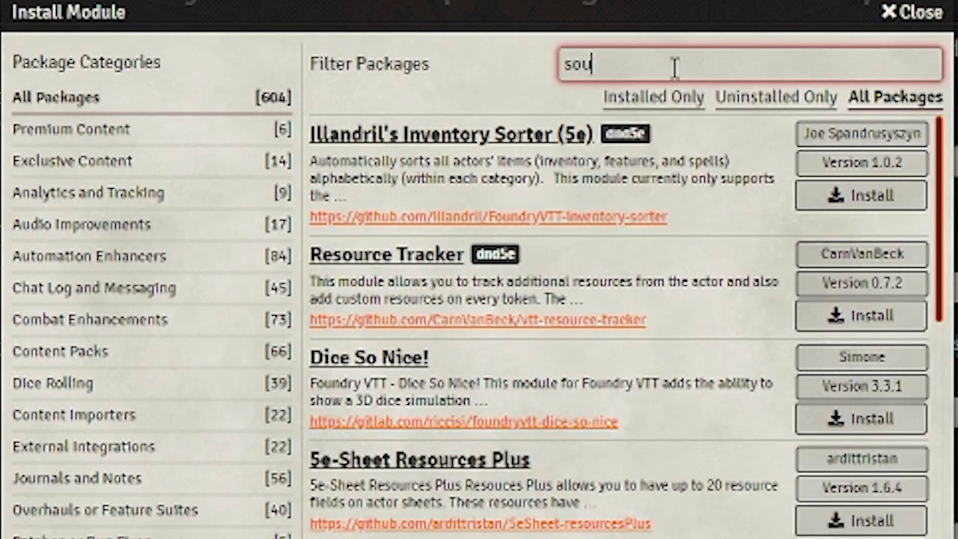
text(ndb)
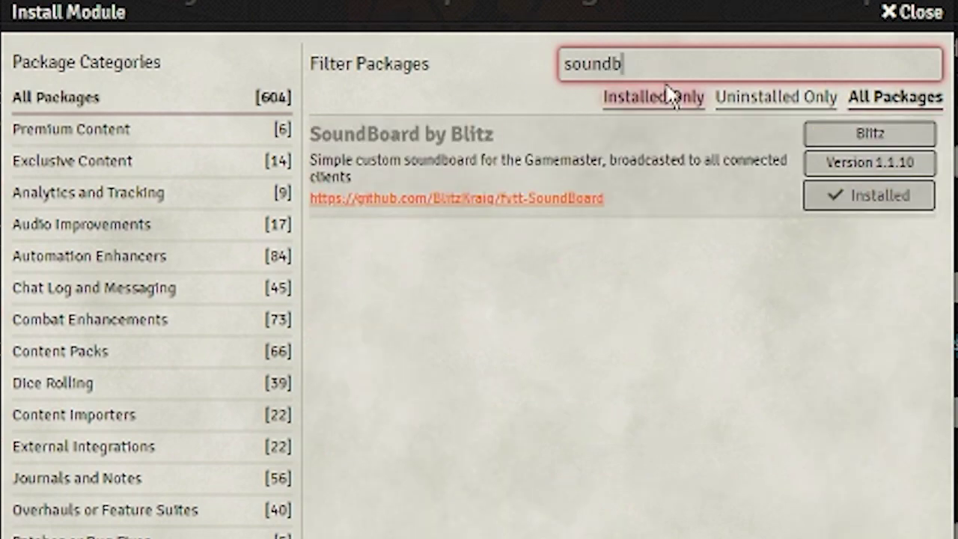
text(community)
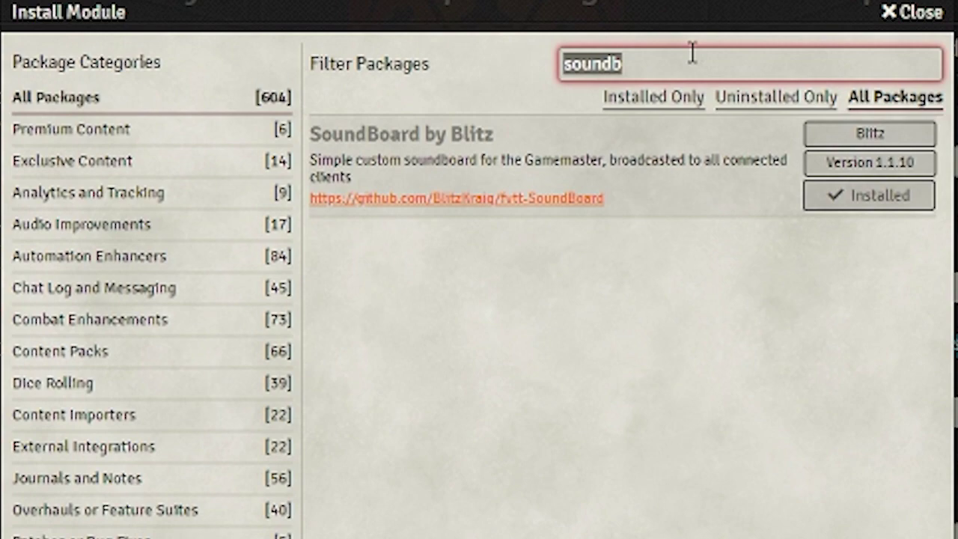
text(fx)
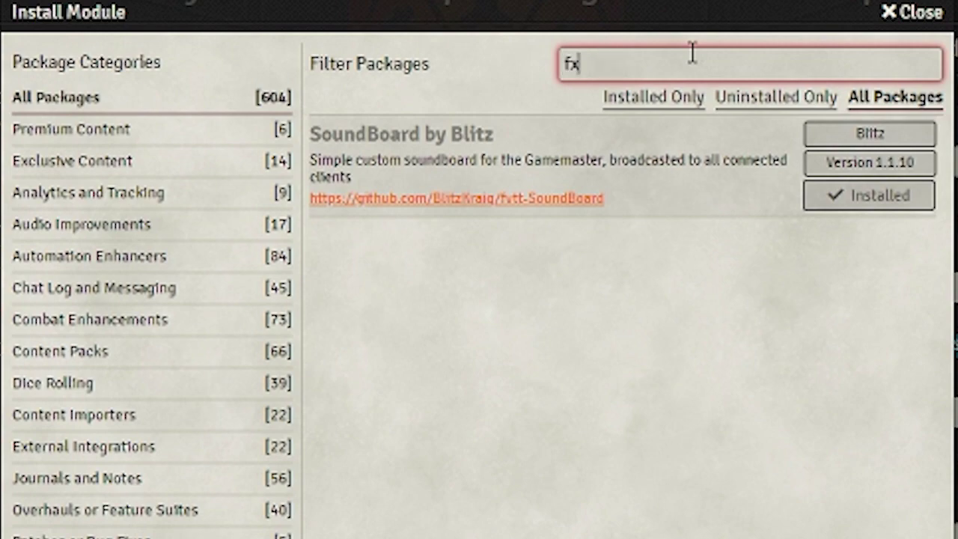
text(mast)
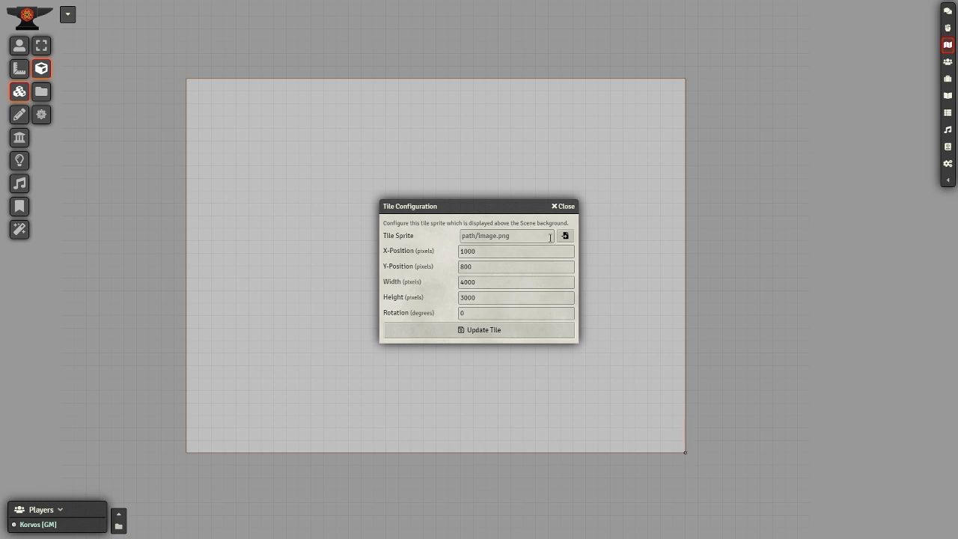
Step: Apply the ocean water image to the 4000 by 3000 pixel scene tile and open the tile's Parallaxia options
click(520, 337)
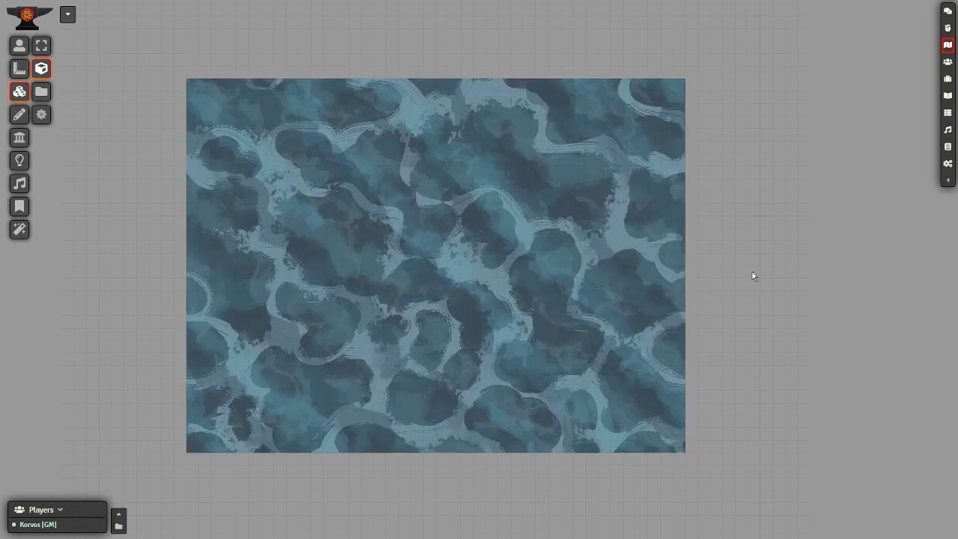
drag(754, 275, 664, 396)
scroll(588, 436, up, 3)
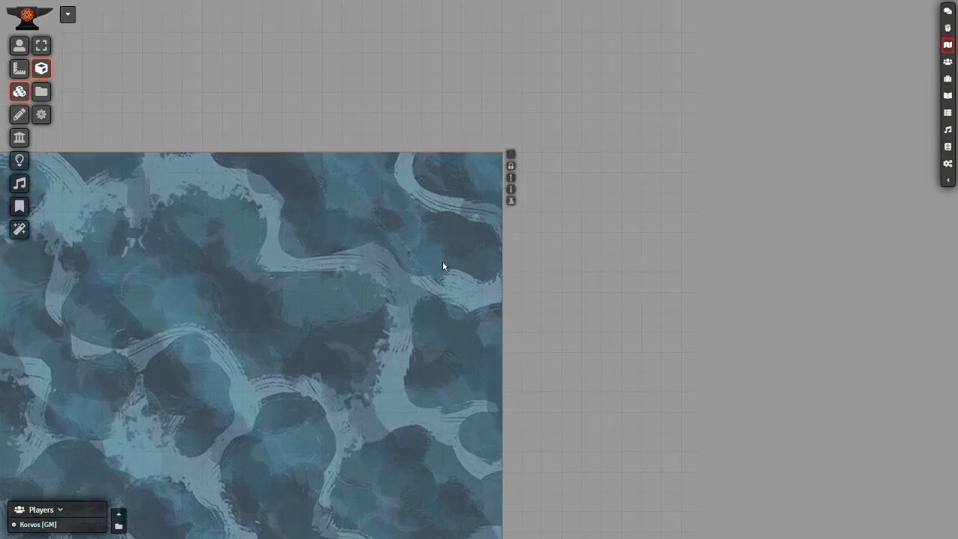
click(512, 201)
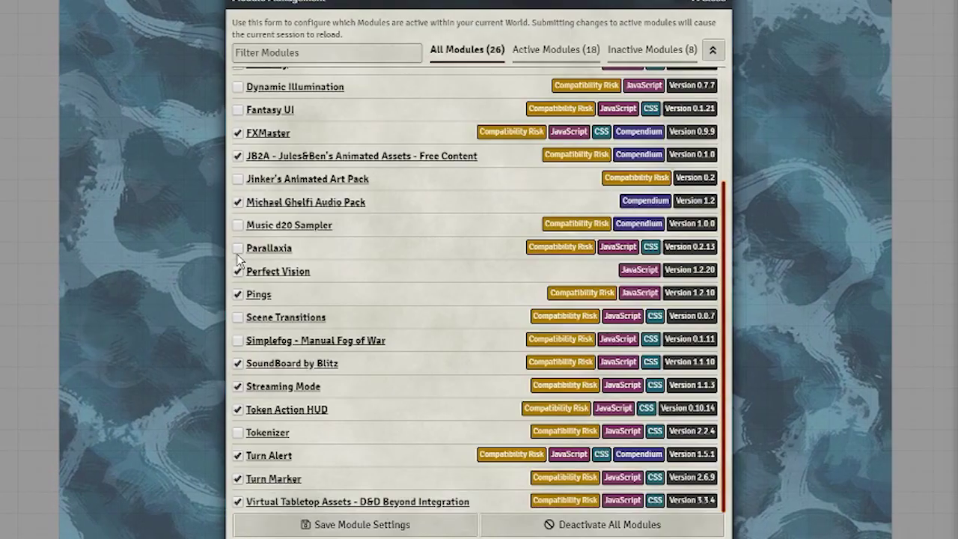
Step: Enable the Parallaxia module for the current world
click(237, 253)
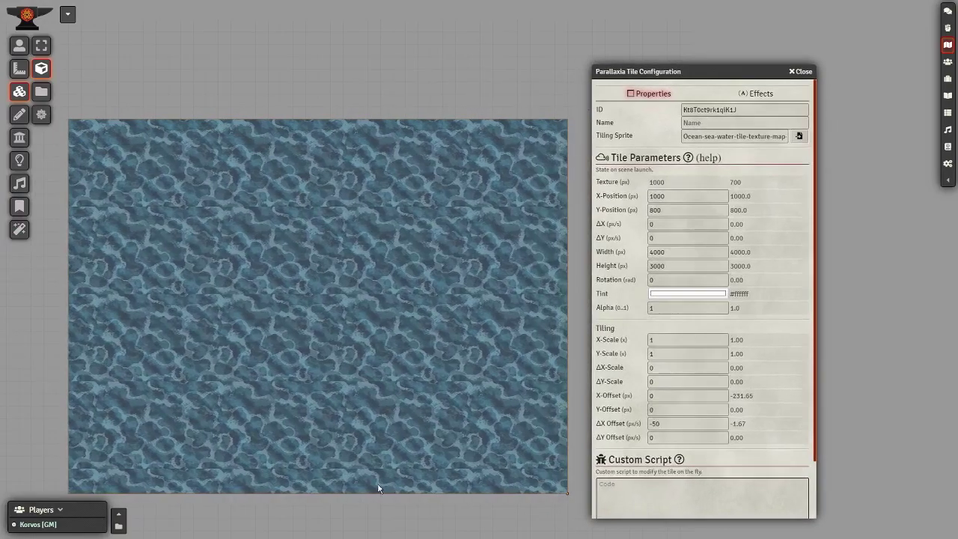
Step: Set the ocean tile's tiling X-Scale and Y-Scale to 4.5 in its Parallaxia configuration
scroll(378, 489, up, 10)
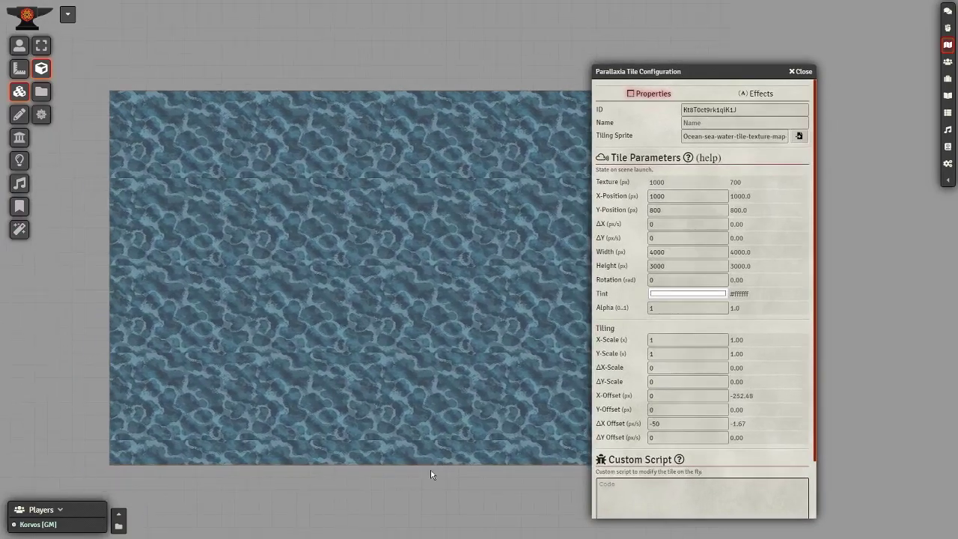
scroll(419, 449, up, 1)
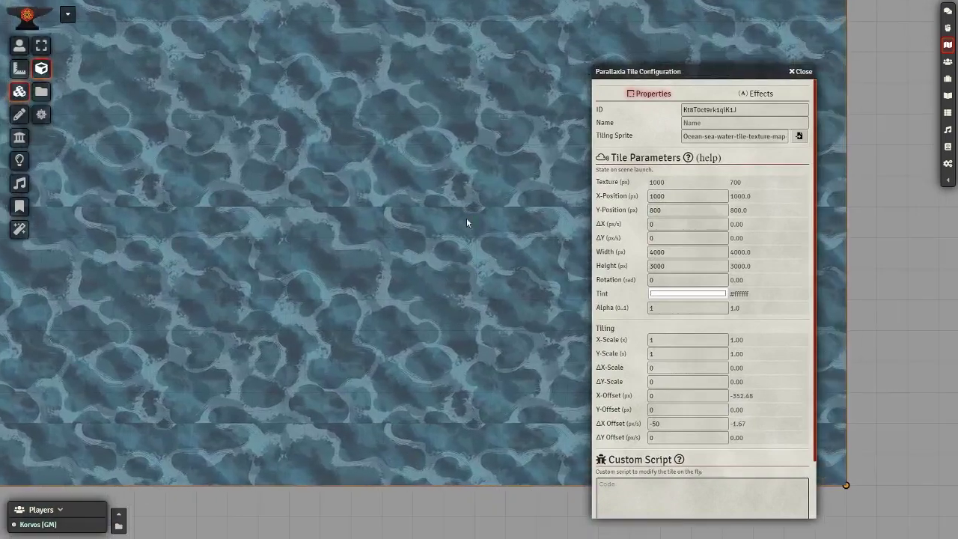
scroll(472, 483, down, 5)
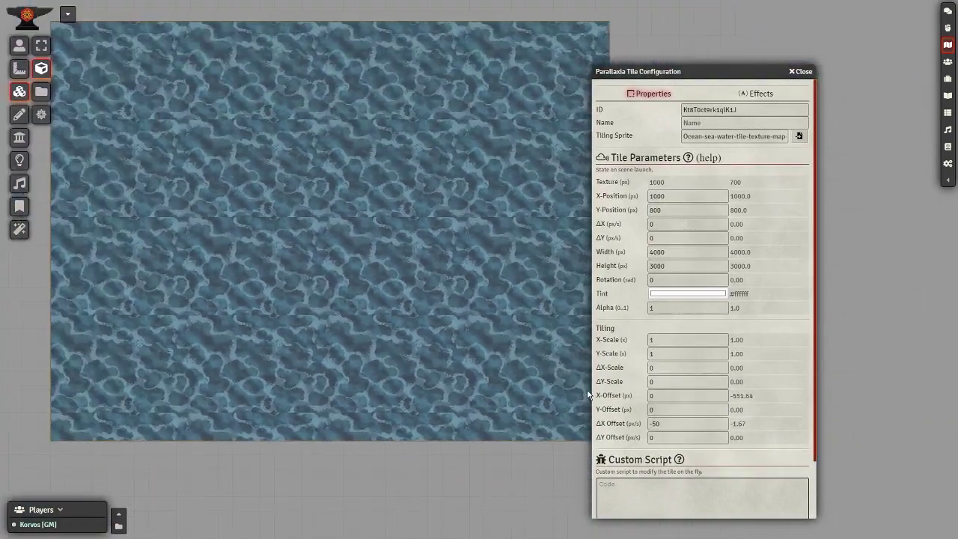
click(677, 340)
text(4.5)
key(Tab)
text(4.5)
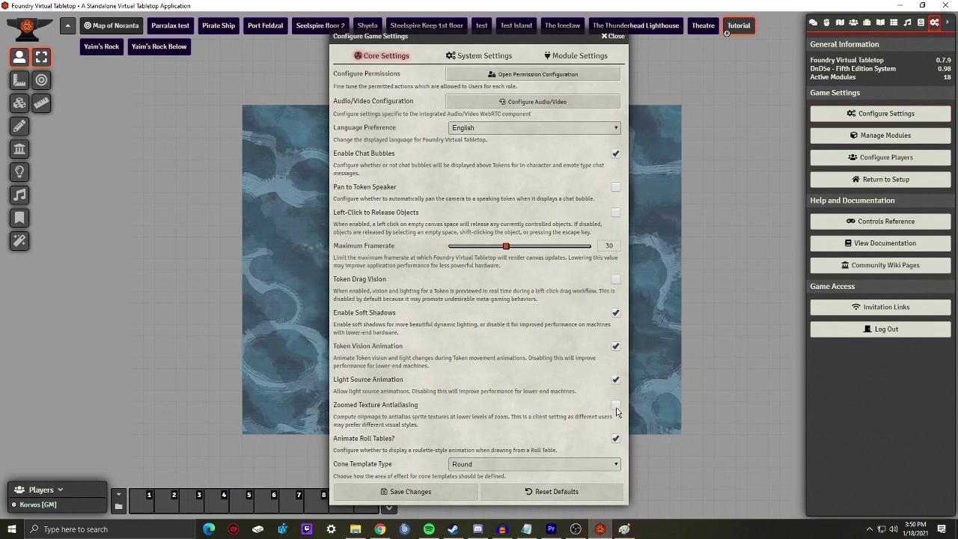
Step: Save the core settings with Zoomed Texture Antialiasing turned off and close the Parallaxia tile configuration
click(405, 493)
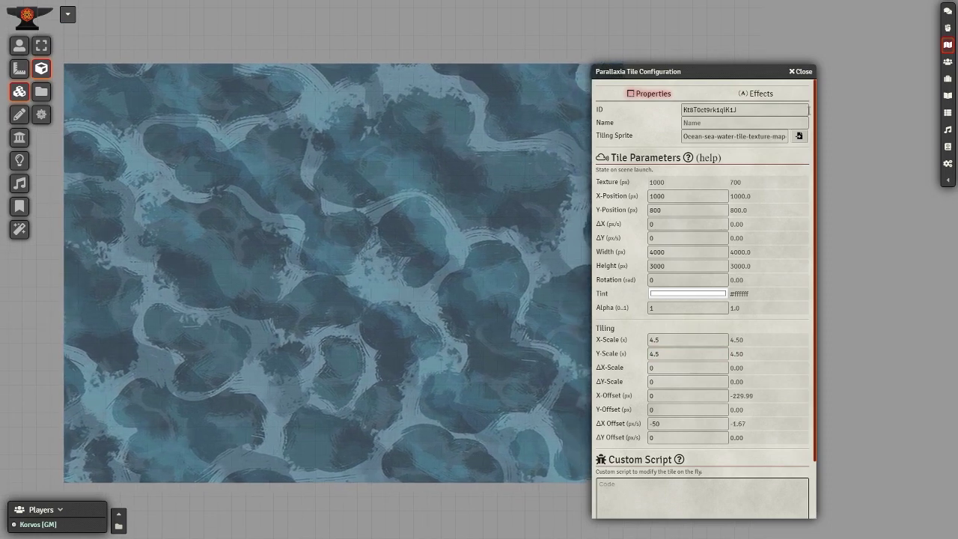
click(803, 71)
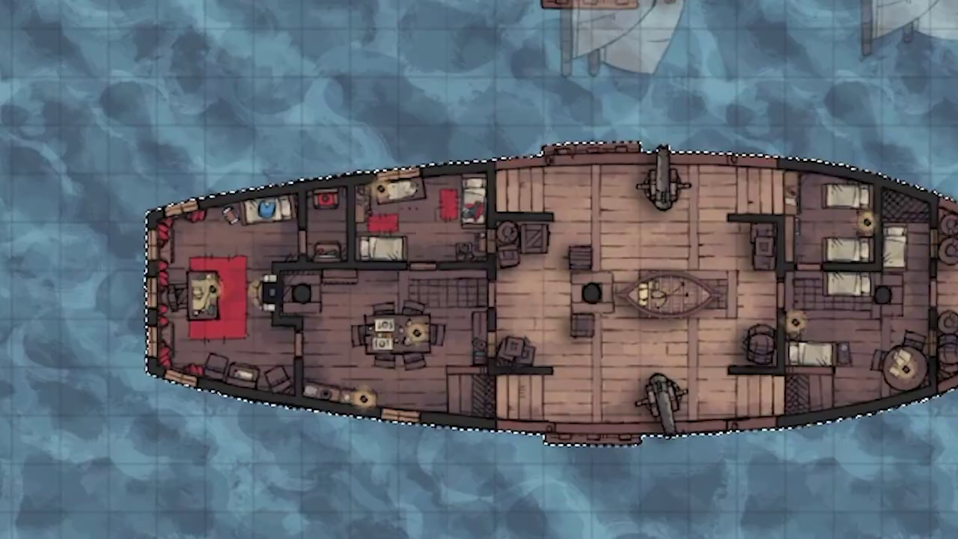
Step: In Photoshop, isolate the selected pirate ship from its sea background and crop the canvas tightly around the hull
right_click(348, 263)
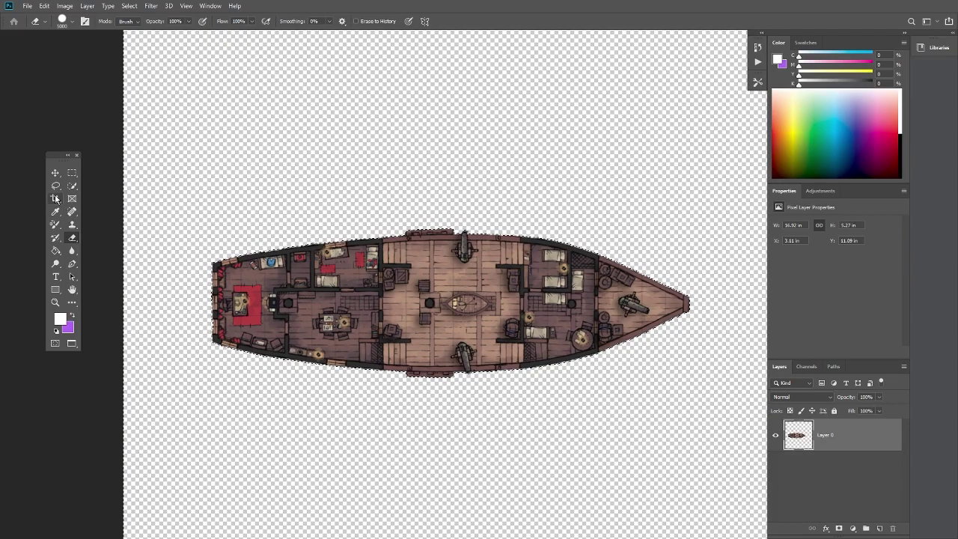
key(c)
key(ctrl+minus)
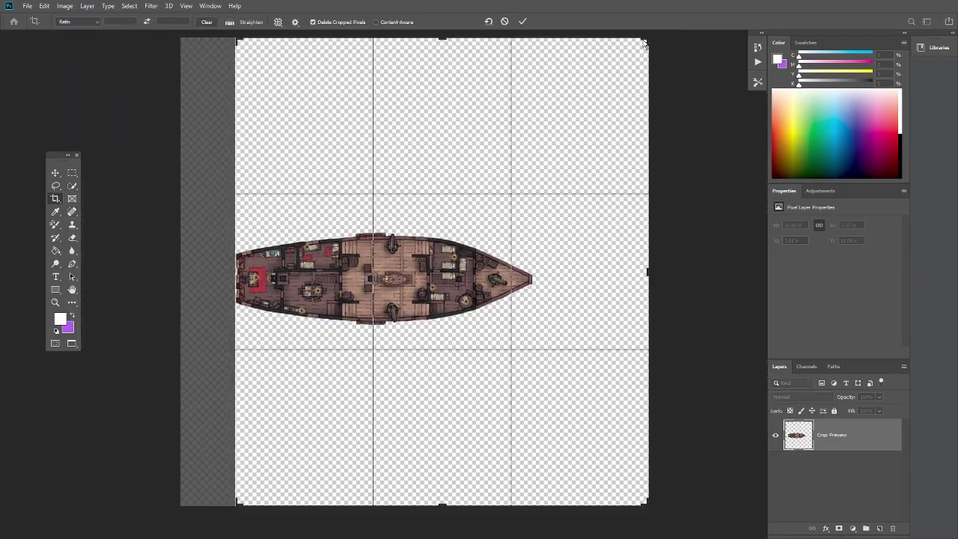
drag(439, 507, 438, 226)
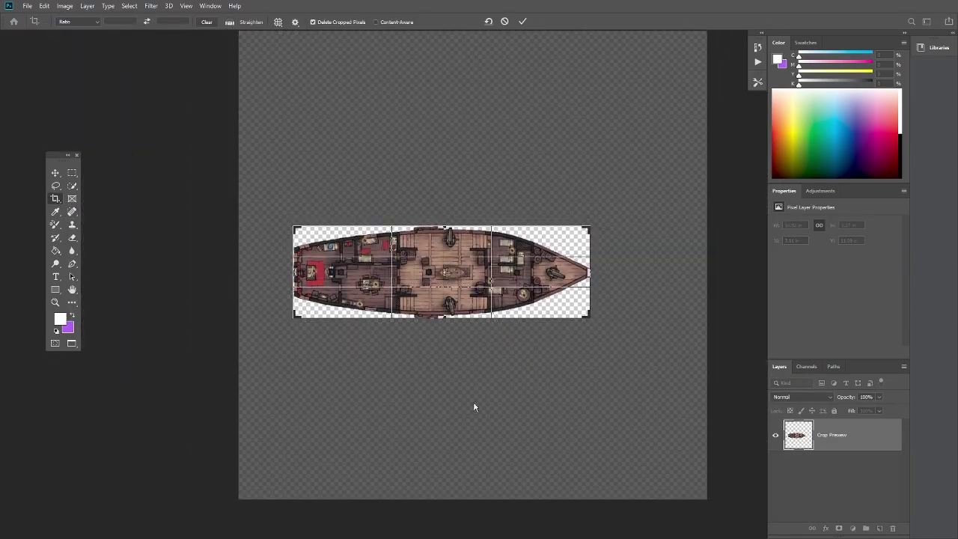
key(Return)
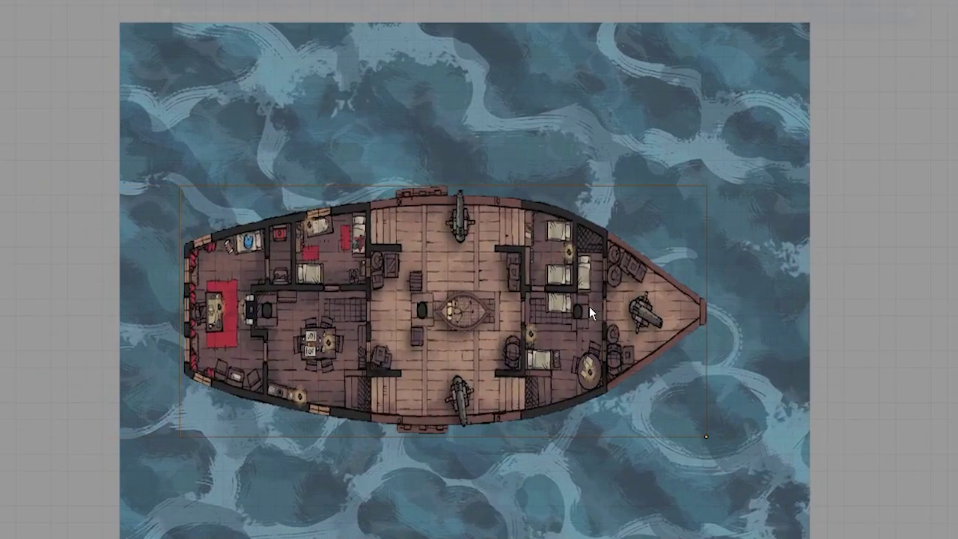
Step: Set the pirate ship tile's height to 1000 pixels while keeping its width at 3050
double_click(588, 305)
drag(589, 188, 938, 191)
click(919, 296)
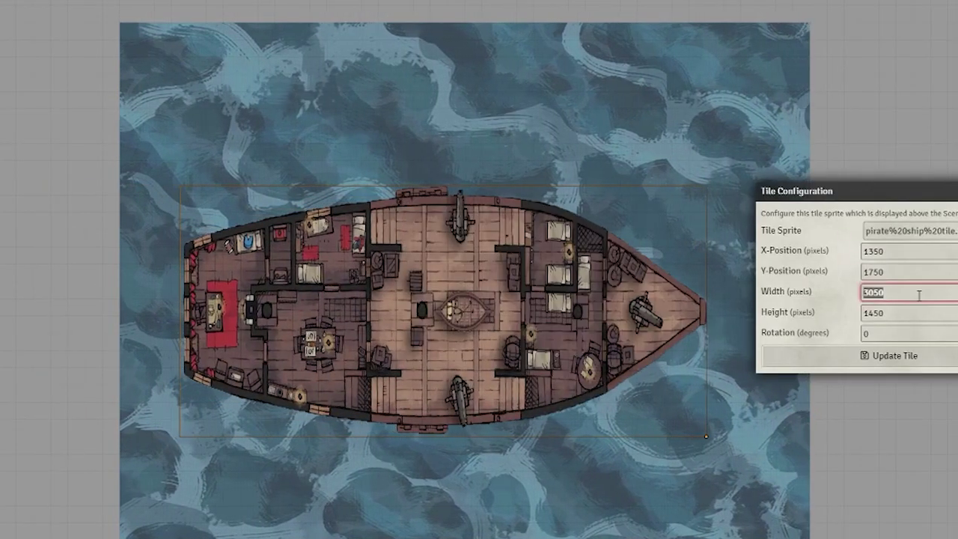
click(918, 314)
key(BackSpace)
key(BackSpace)
key(BackSpace)
key(BackSpace)
text(1000)
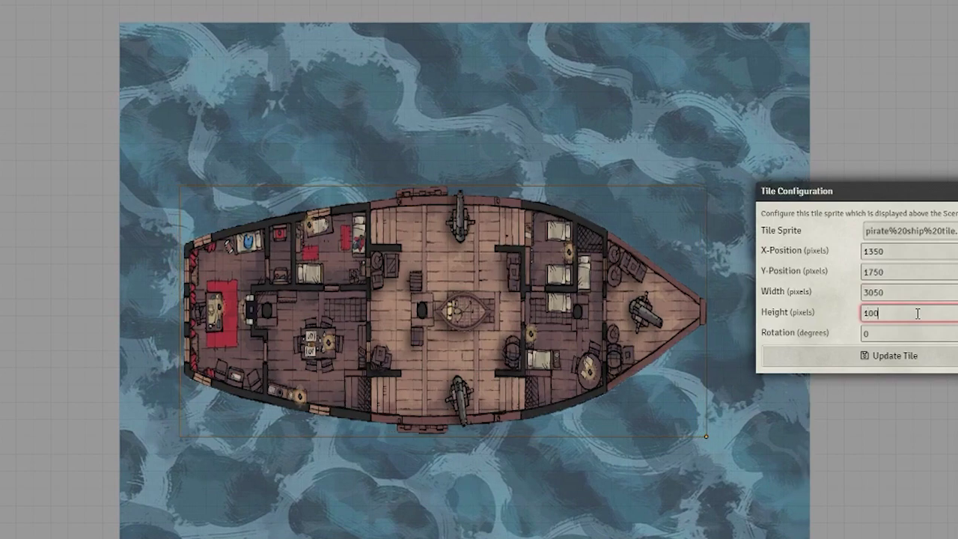
key(Return)
double_click(900, 293)
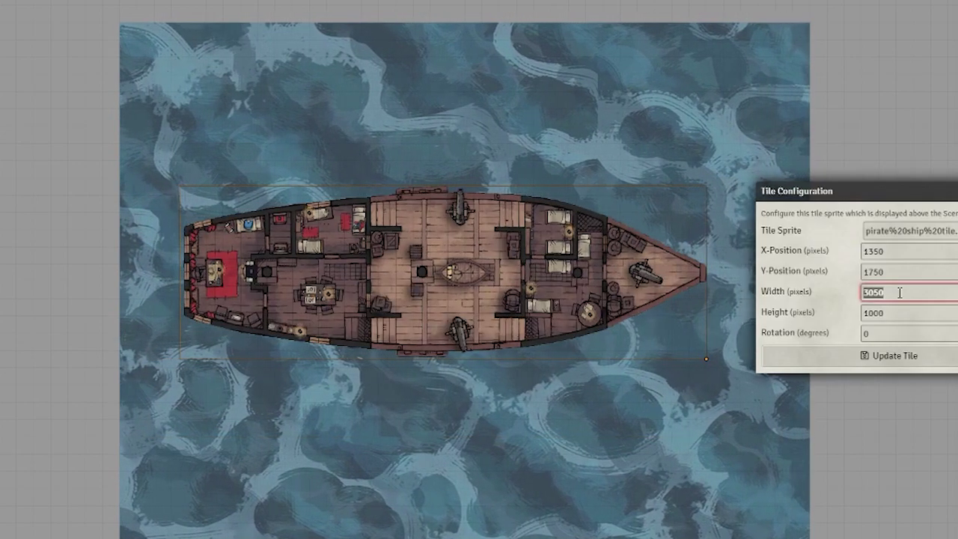
key(Return)
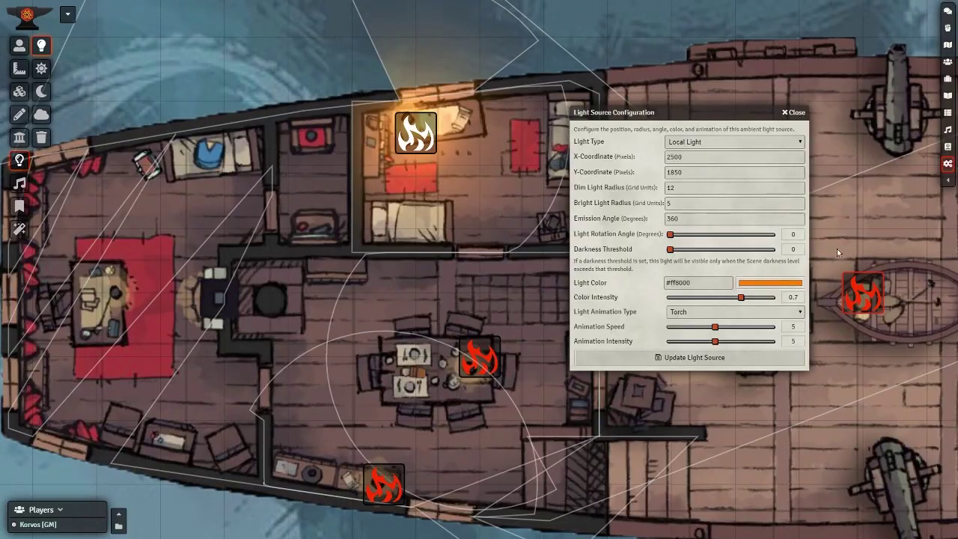
Step: Save the upper cabin's desk light as a Torch-animated light with dim radius 12, bright radius 5 and color #ff8000
click(680, 355)
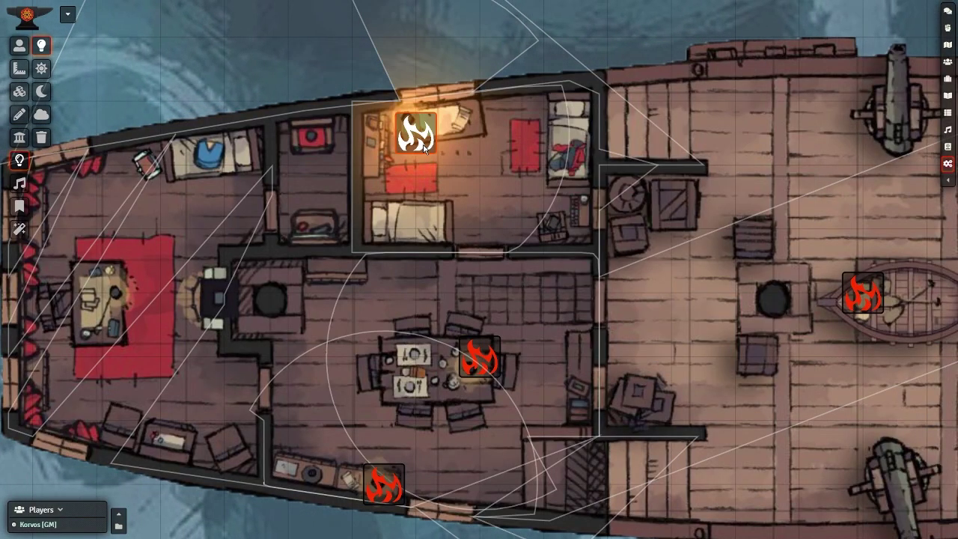
double_click(416, 133)
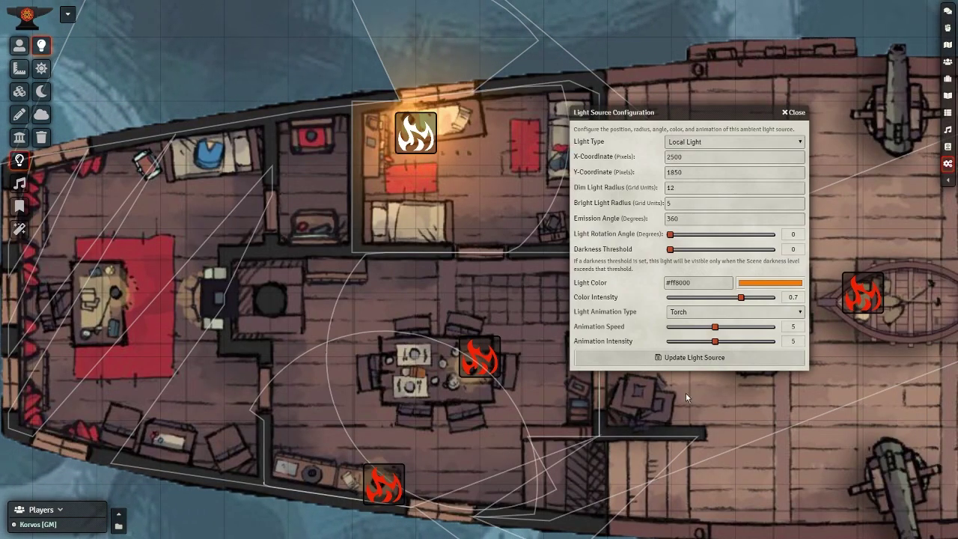
click(686, 357)
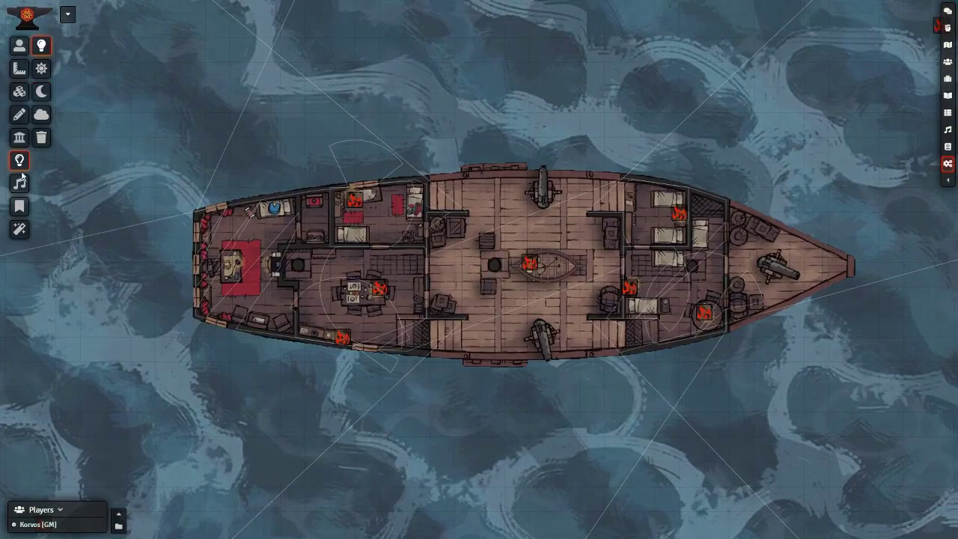
Step: Apply a rain weather effect to the ship scene with FXMaster
click(19, 183)
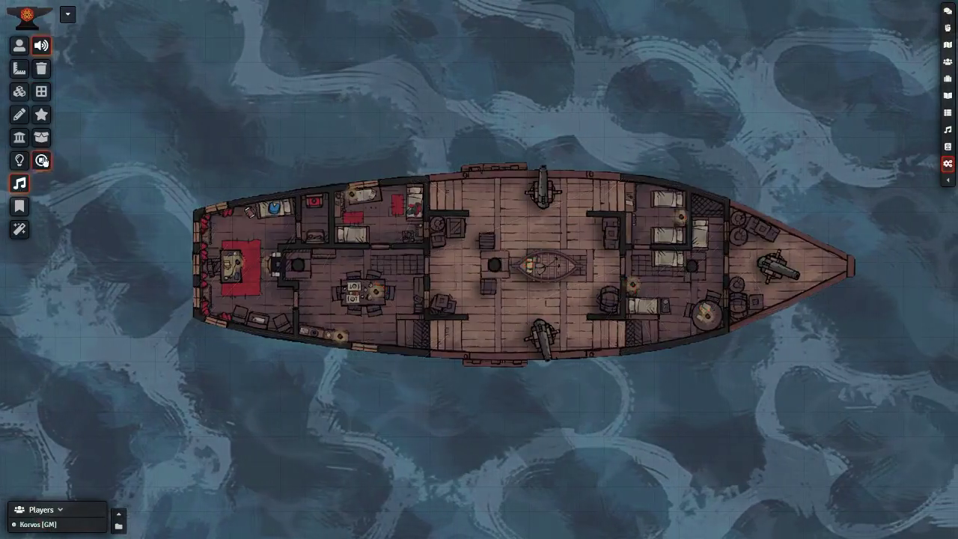
click(20, 229)
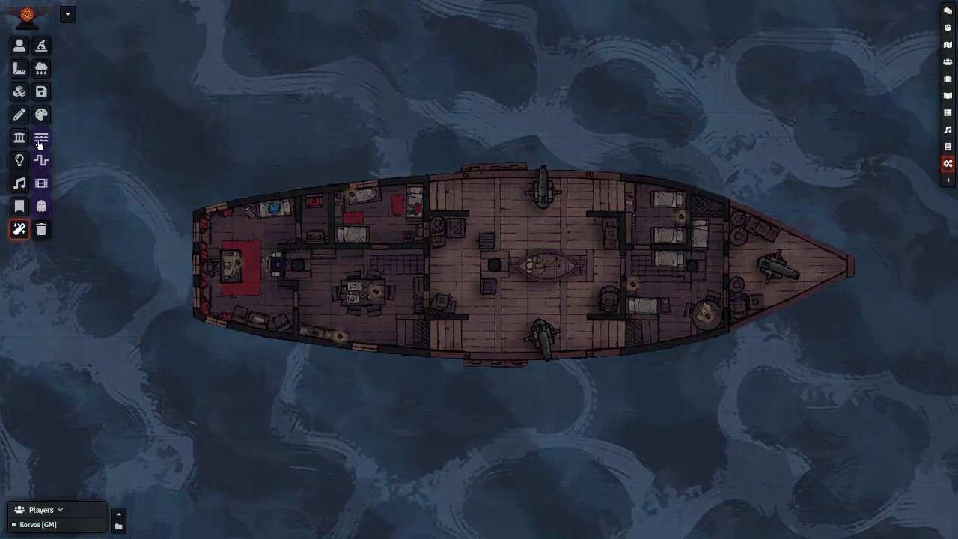
click(41, 68)
click(487, 367)
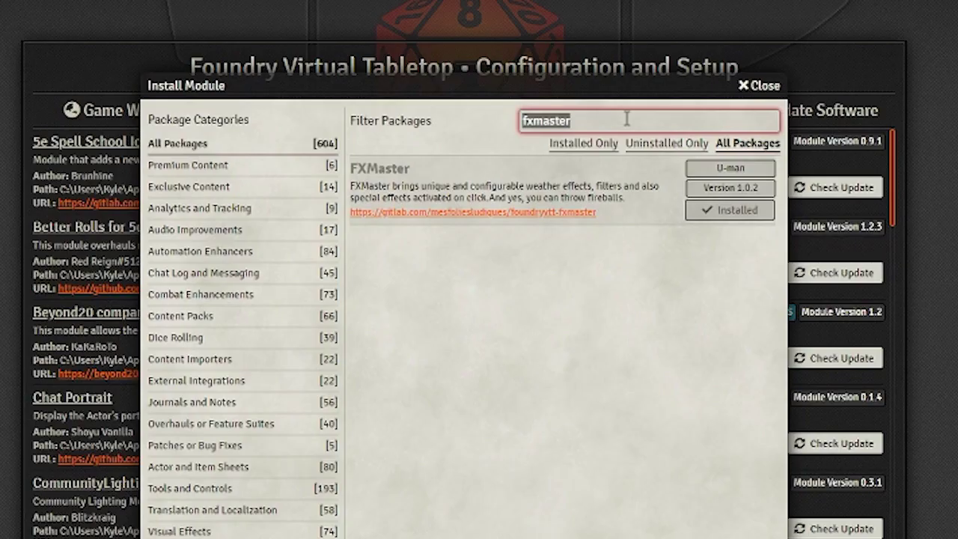
Step: Filter the installable module packages by "mich"
key(ctrl+a)
text(mich)
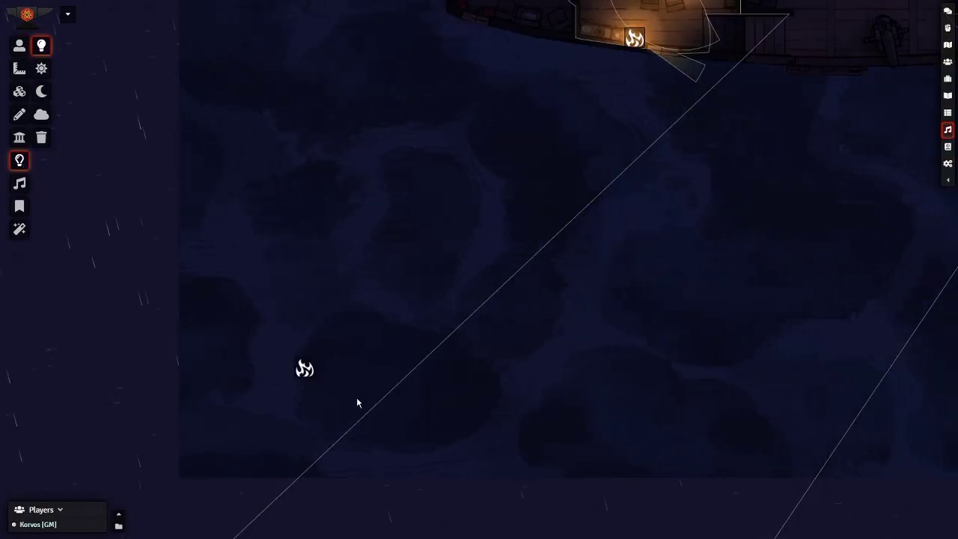
Step: Set the open-ocean light's animation type to Audio Pulse with SoundBoard by Blitz as its audio source
right_click(317, 378)
double_click(305, 372)
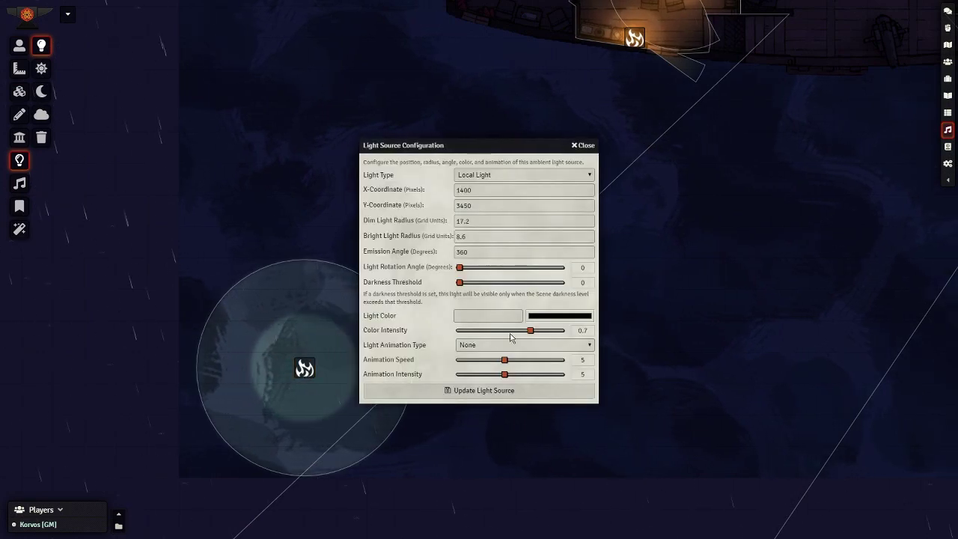
click(466, 347)
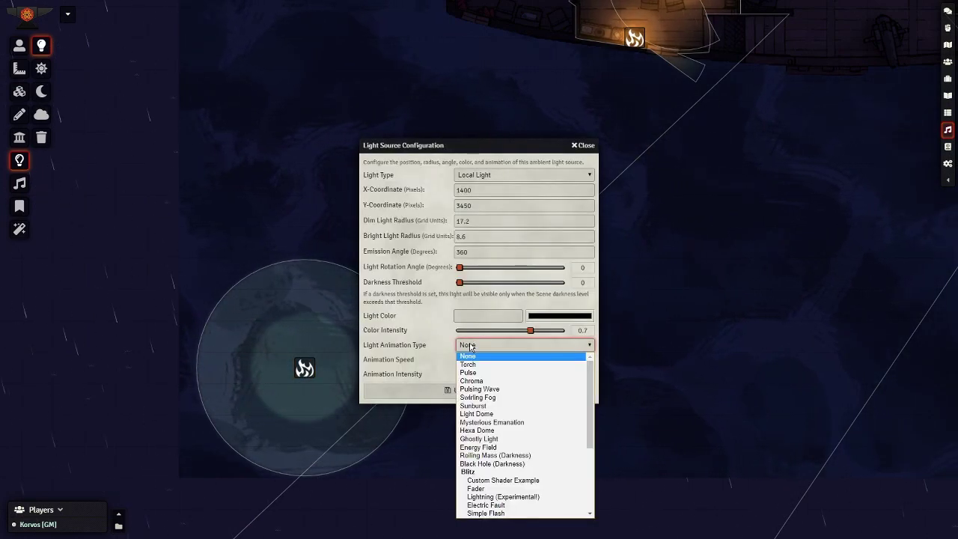
scroll(494, 434, down, 3)
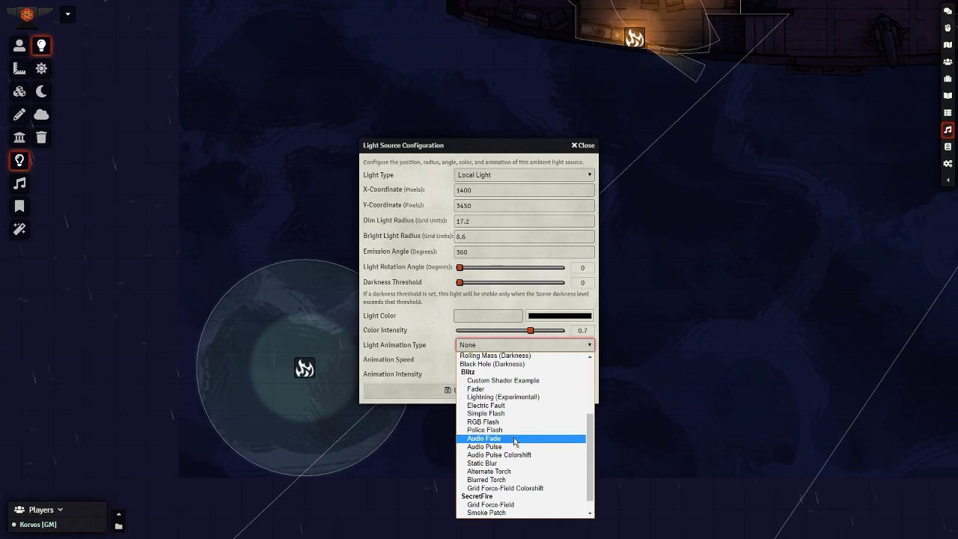
click(511, 447)
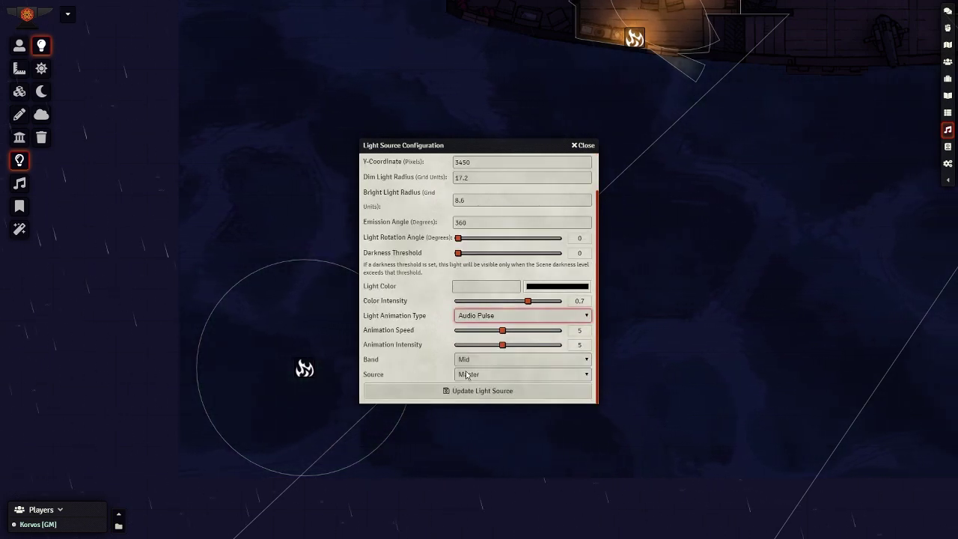
click(467, 374)
click(479, 394)
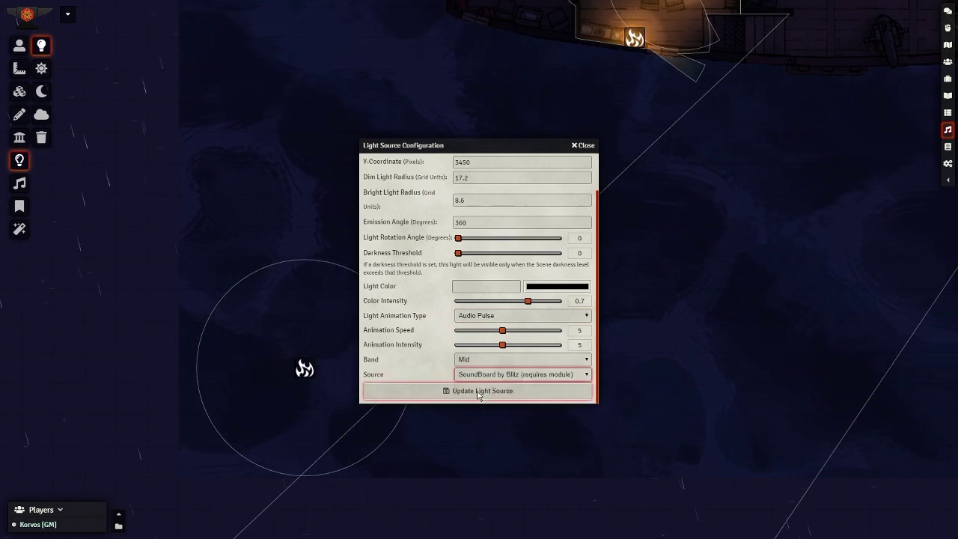
Step: Set the ocean light's dim radius to 0, bright radius to 5000, animation speed and intensity to 10, and color intensity to 1
scroll(422, 346, up, 2)
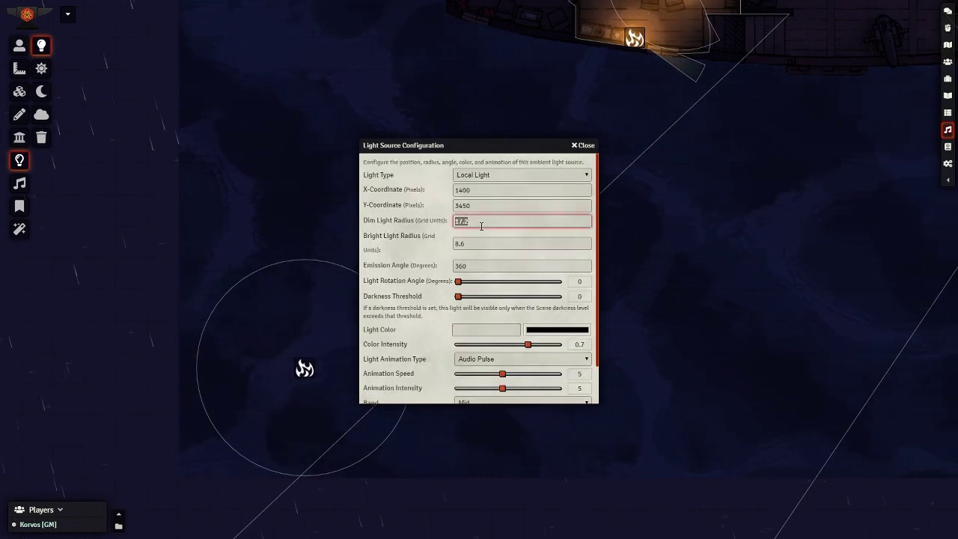
key(Tab)
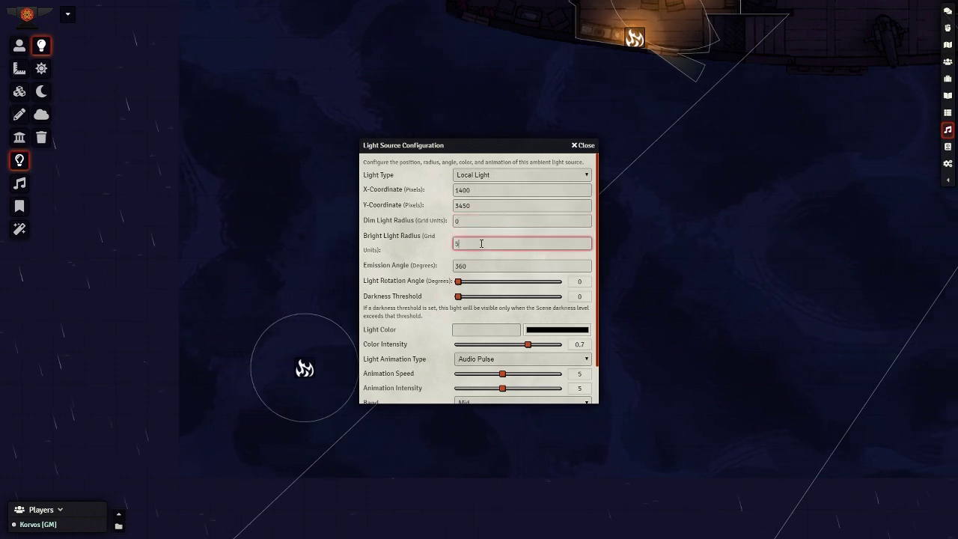
scroll(438, 291, down, 2)
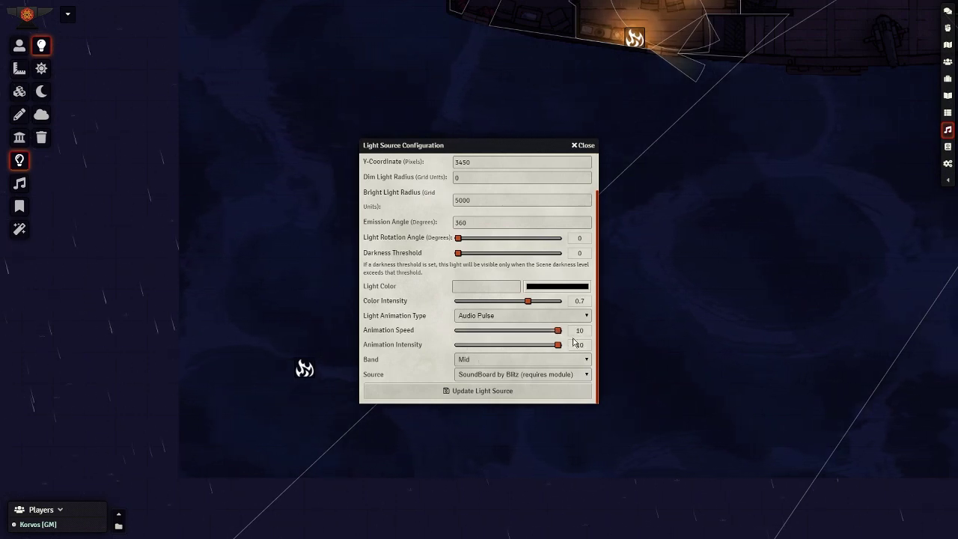
drag(528, 301, 563, 301)
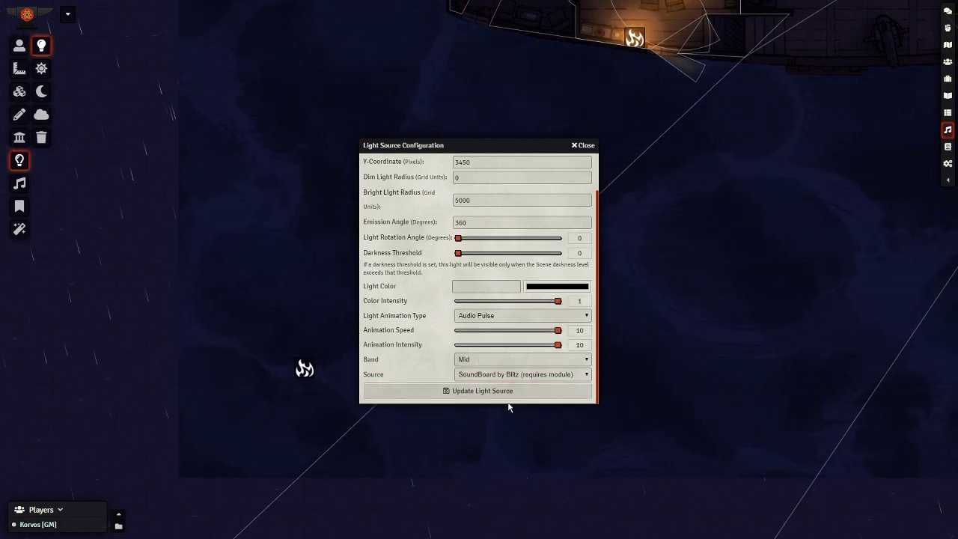
Step: Switch the ocean light's audio band to High and save the light source
click(479, 359)
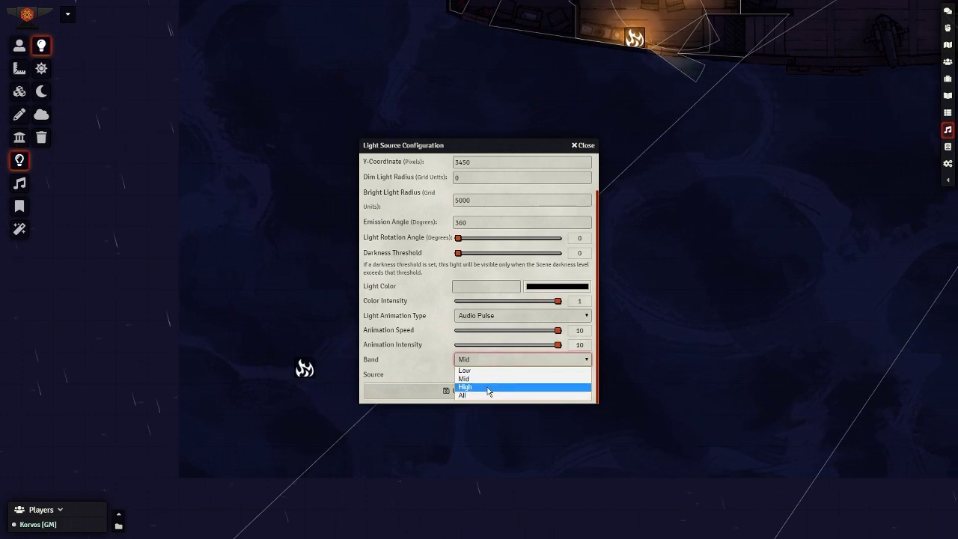
click(488, 388)
click(483, 397)
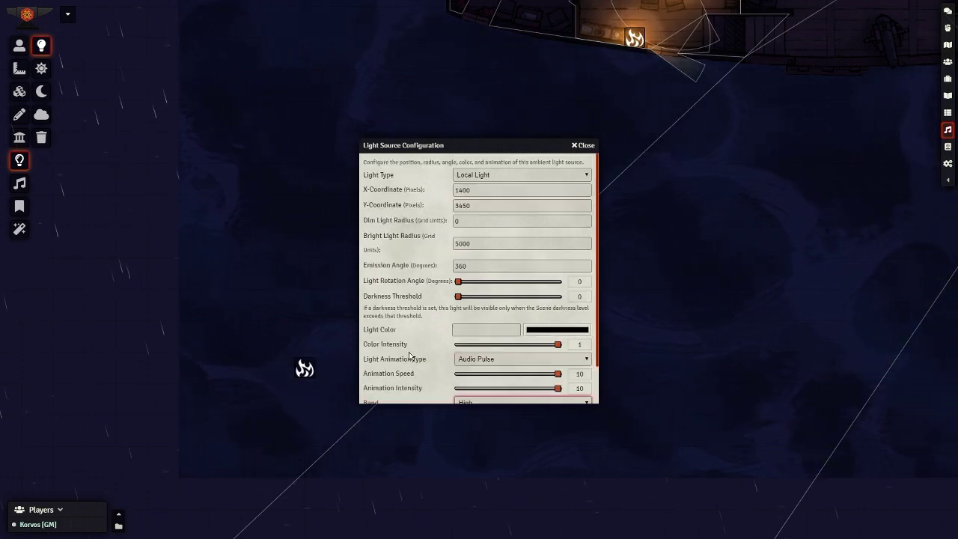
click(435, 388)
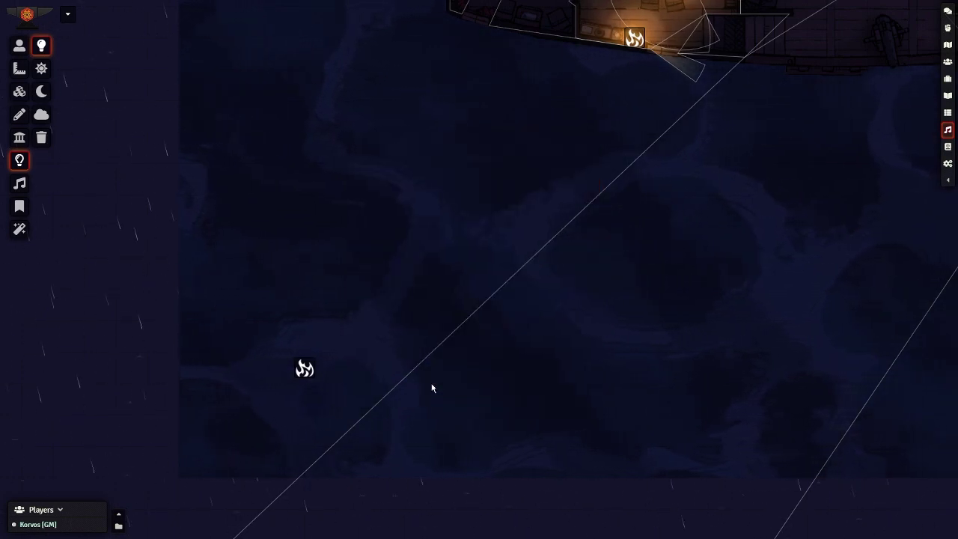
Step: Set the favorited Thunder Strike 3 sound to loop in SoundBoard by Blitz and close the soundboard
click(19, 183)
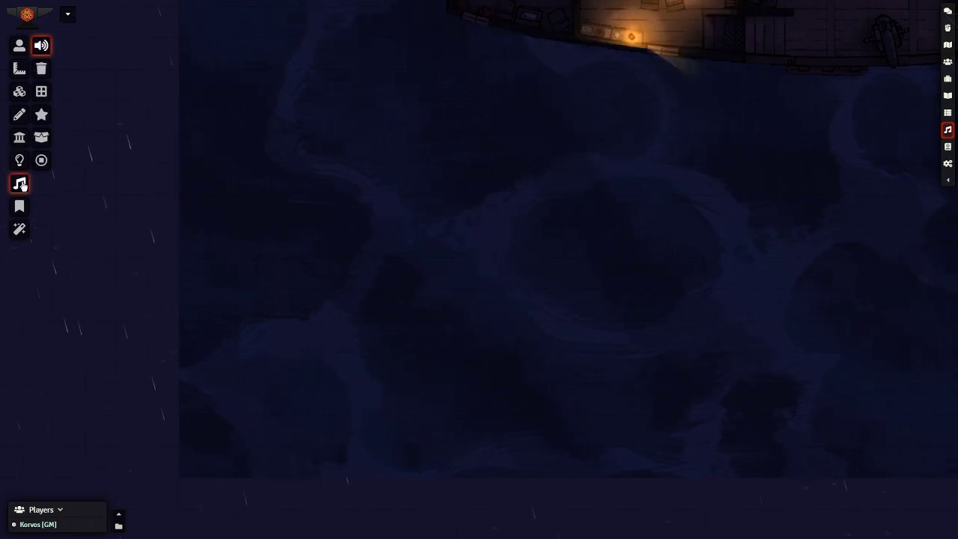
click(41, 92)
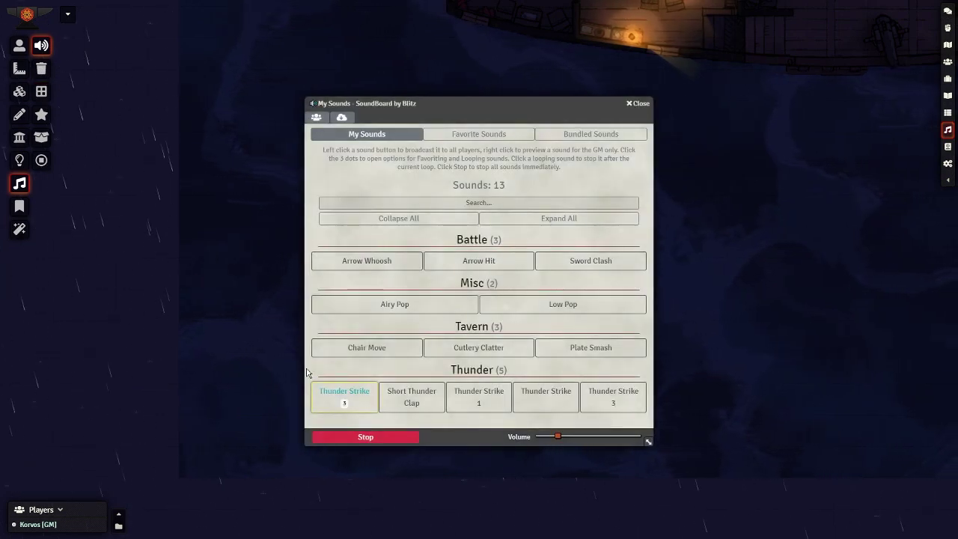
click(362, 382)
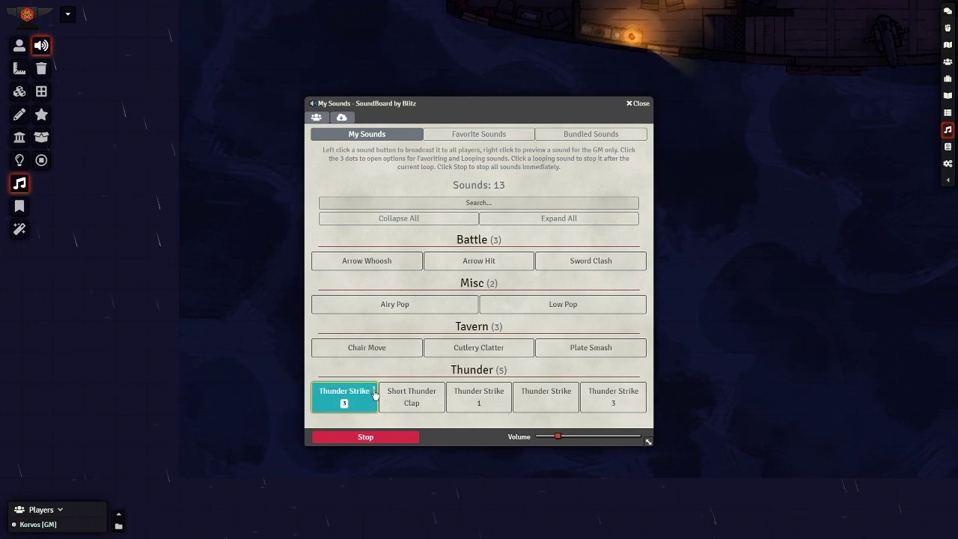
click(373, 391)
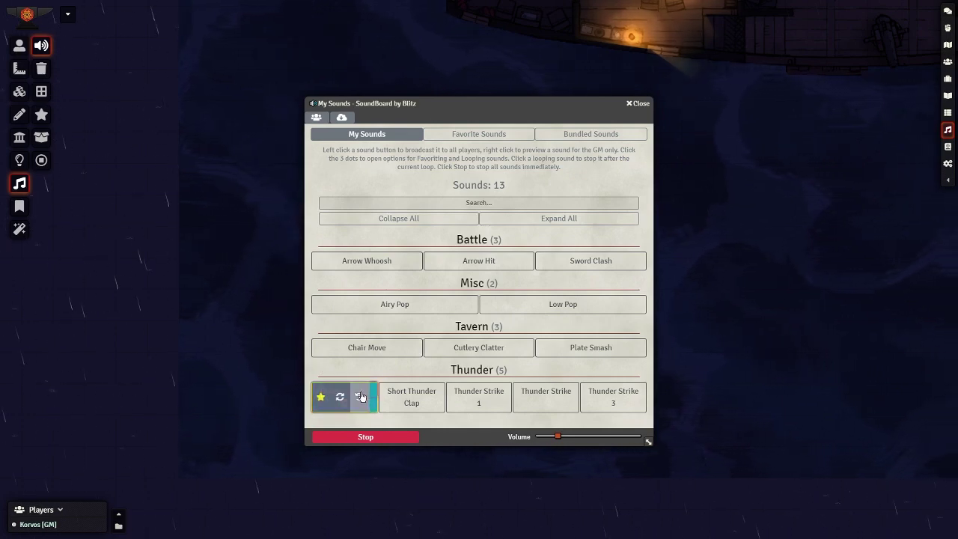
click(359, 397)
click(383, 298)
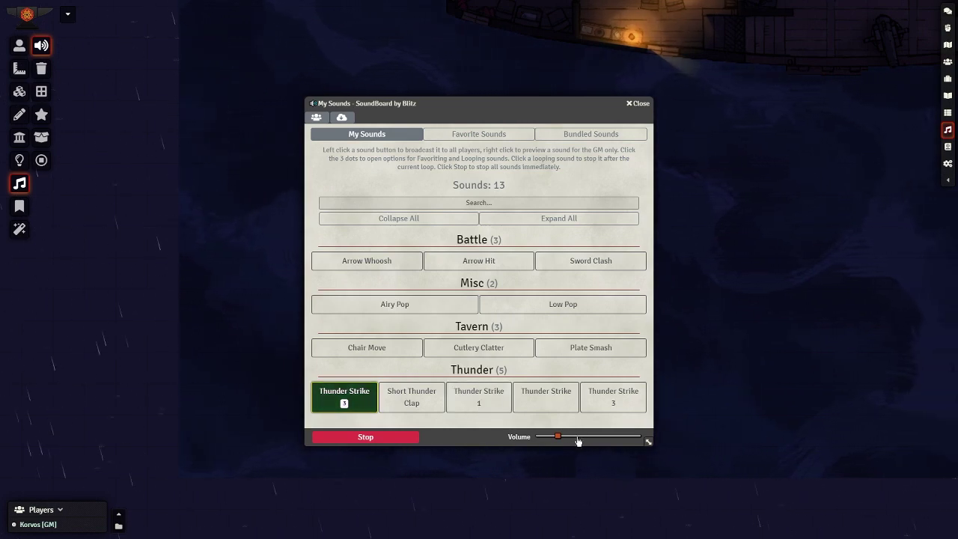
click(637, 104)
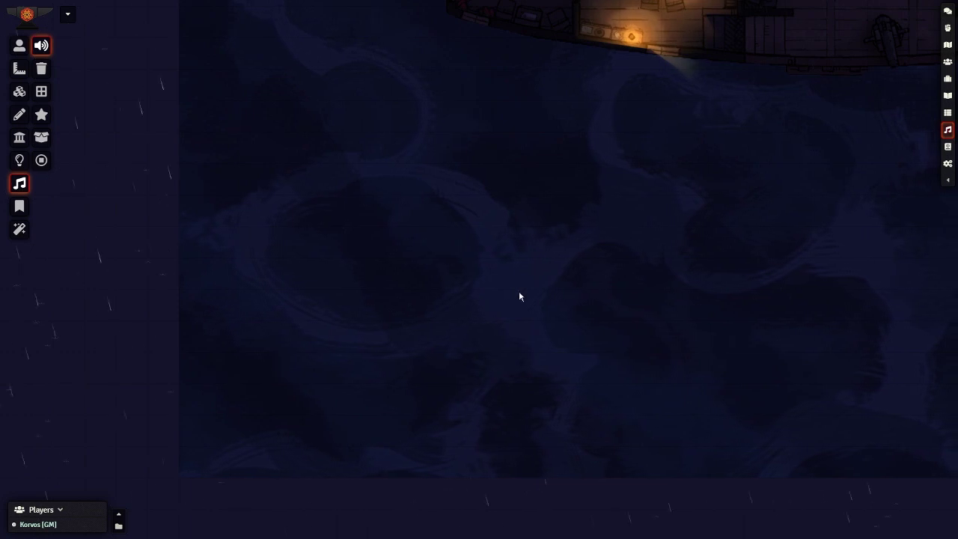
Step: Show the lighting layer and check how the ocean light responds to the looping thunder
click(20, 162)
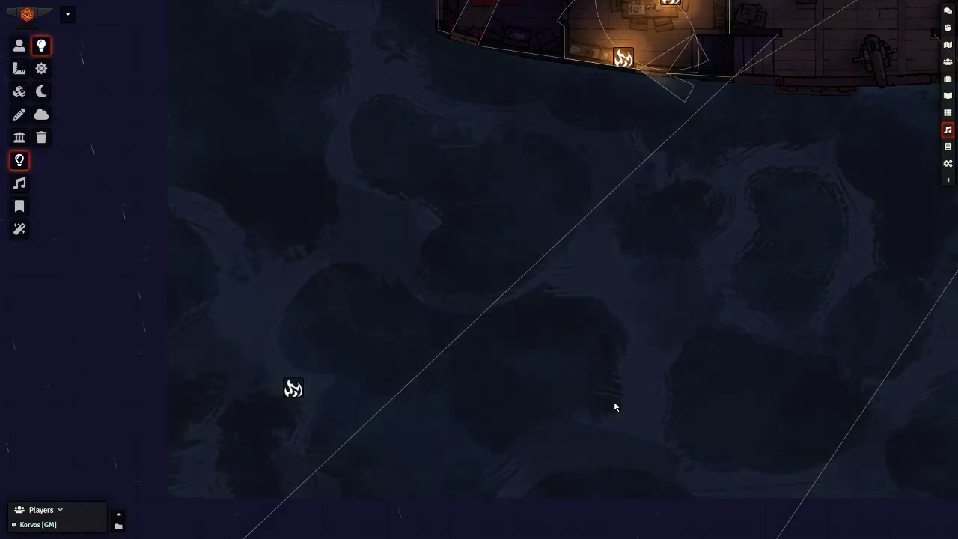
scroll(618, 378, up, 1)
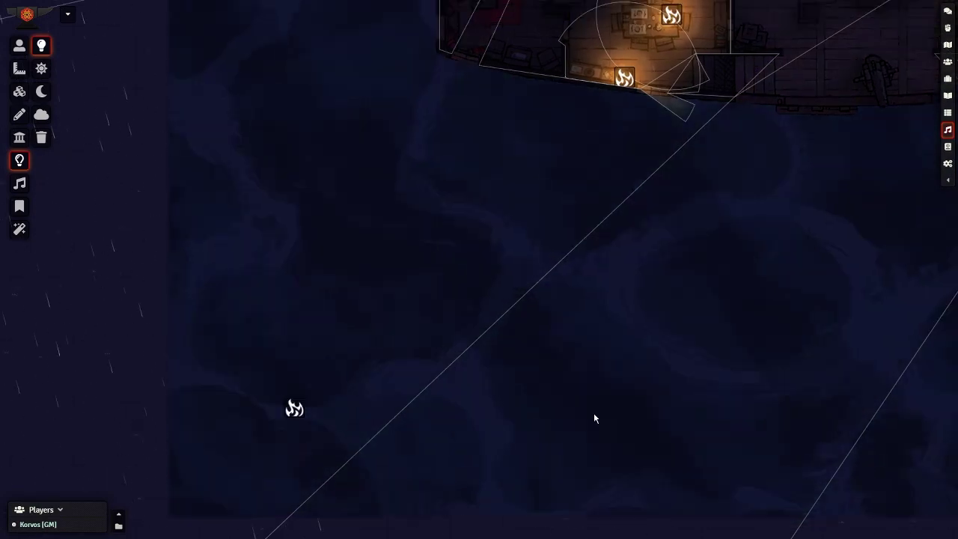